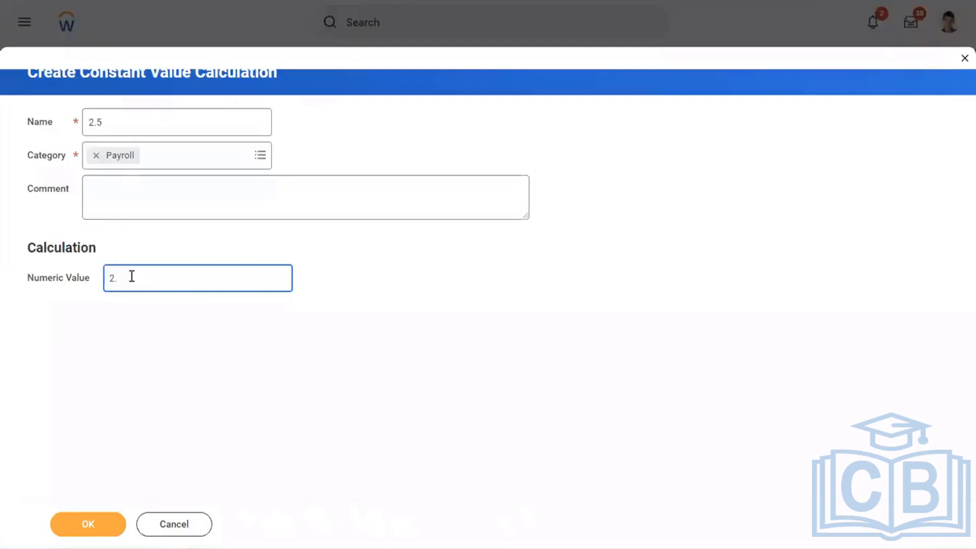
# Step: Complete the numeric value as 2.5 and submit the constant value calculation
pyautogui.write('5')
pyautogui.click(80, 529)
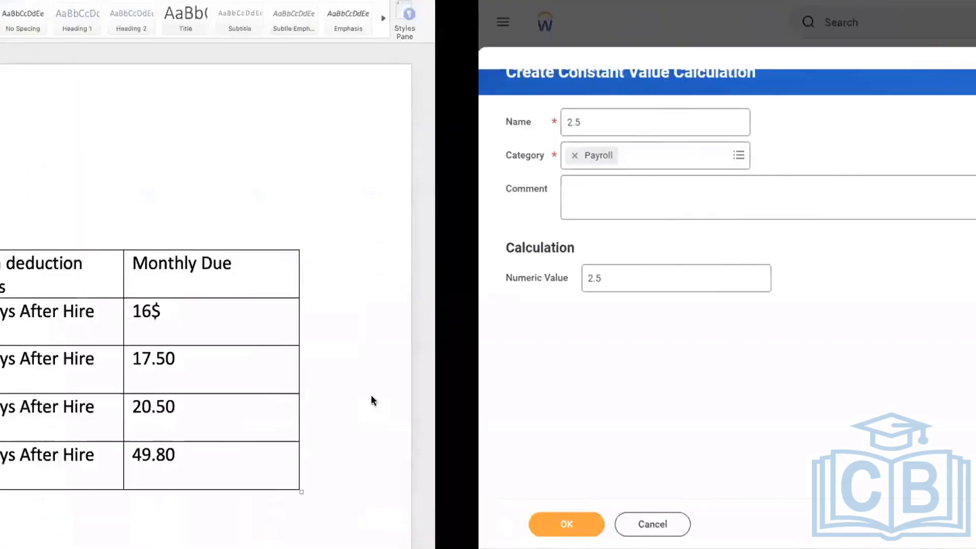
pyautogui.click(151, 407)
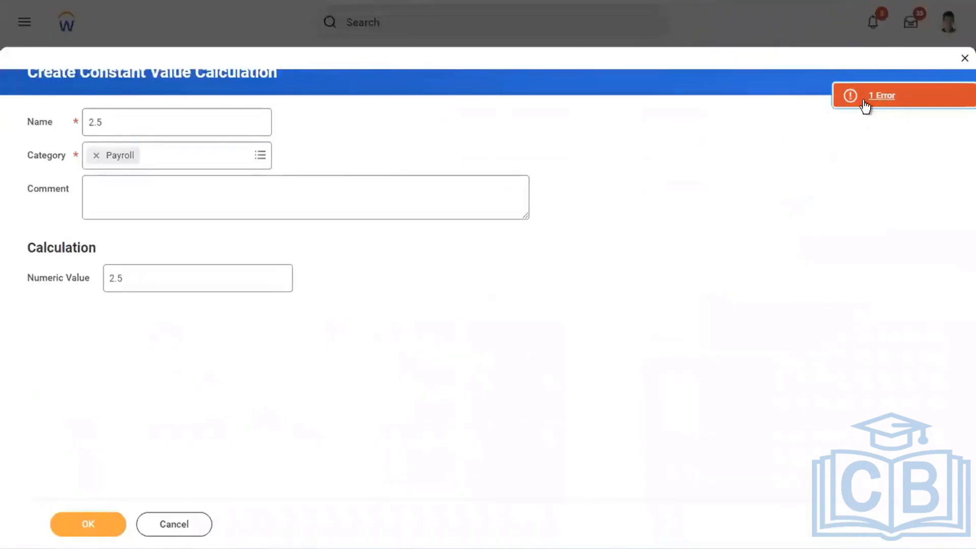
# Step: Open the error details for the constant value calculation, read the page error, and close them
pyautogui.click(892, 100)
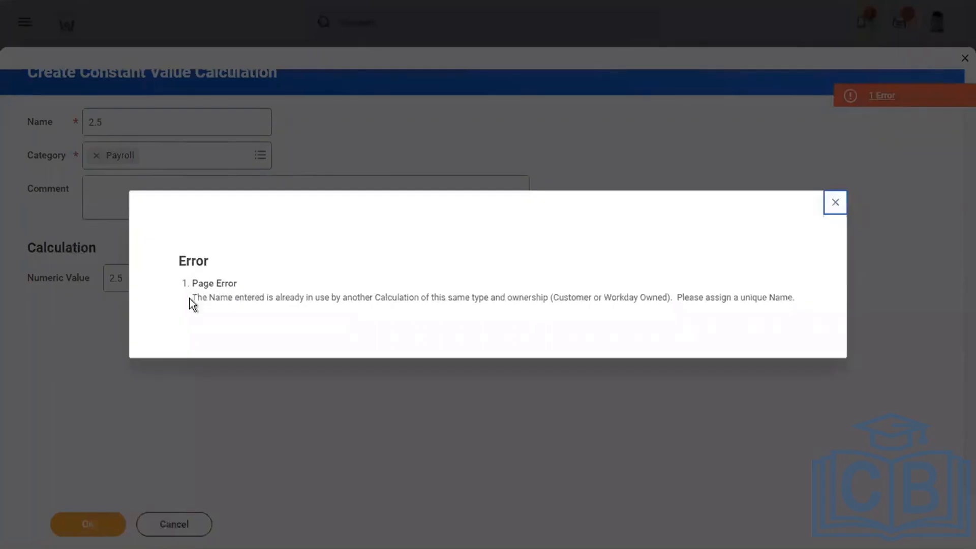
pyautogui.moveTo(190, 298); pyautogui.dragTo(743, 315)
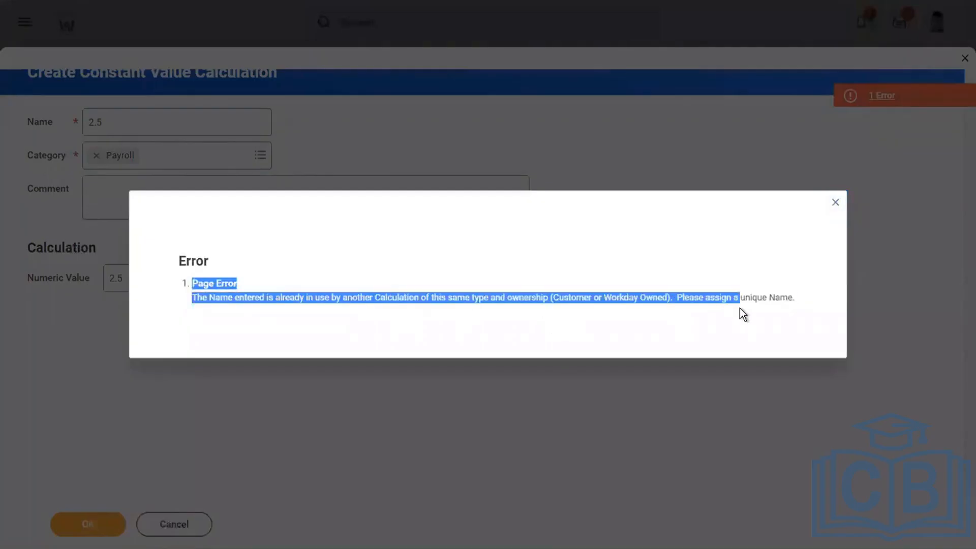
pyautogui.click(838, 206)
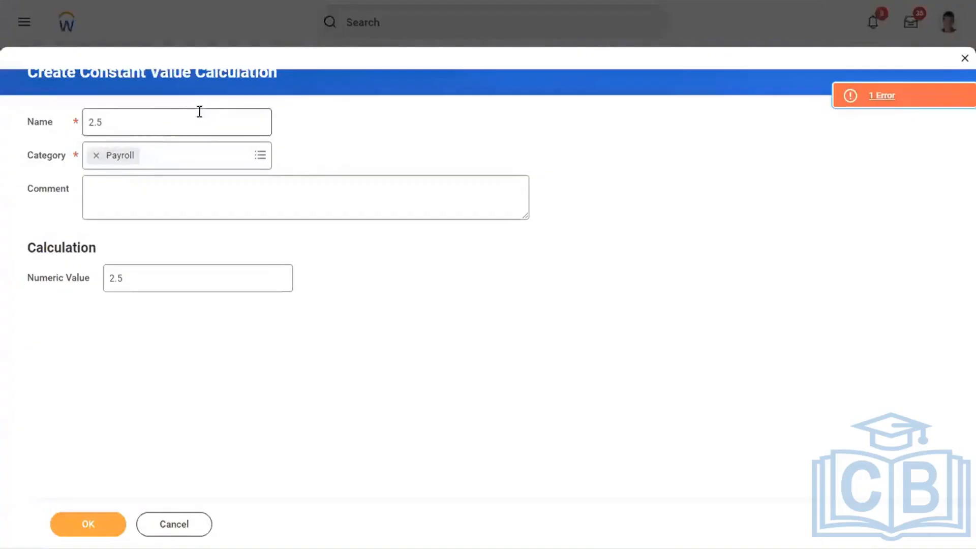
# Step: Correct the constant value calculation's name to 20.5
pyautogui.click(122, 122)
pyautogui.press('Left')
pyautogui.press('Left')
pyautogui.press('Left')
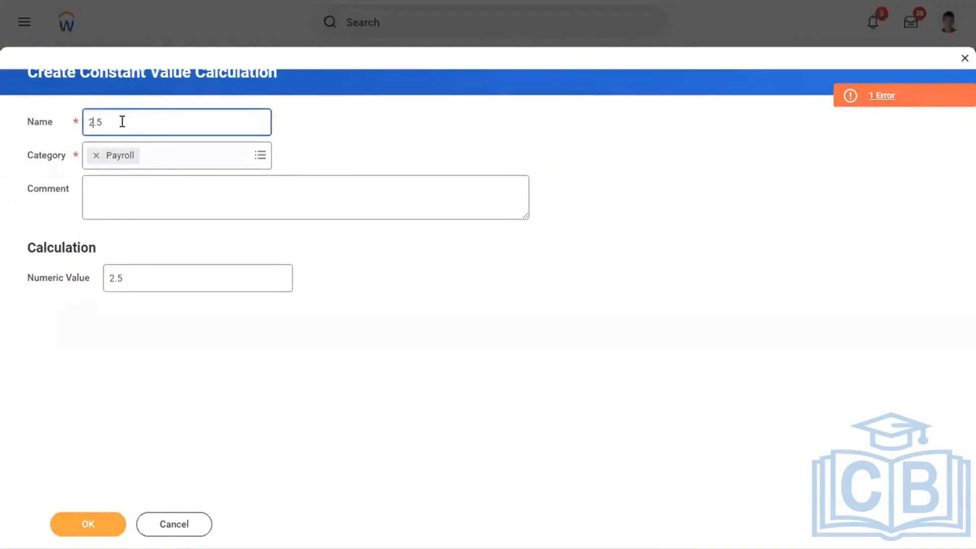
pyautogui.press('Right')
pyautogui.write('0')
# Step: Correct the numeric value to 20.5 and save the constant value calculation
pyautogui.click(114, 279)
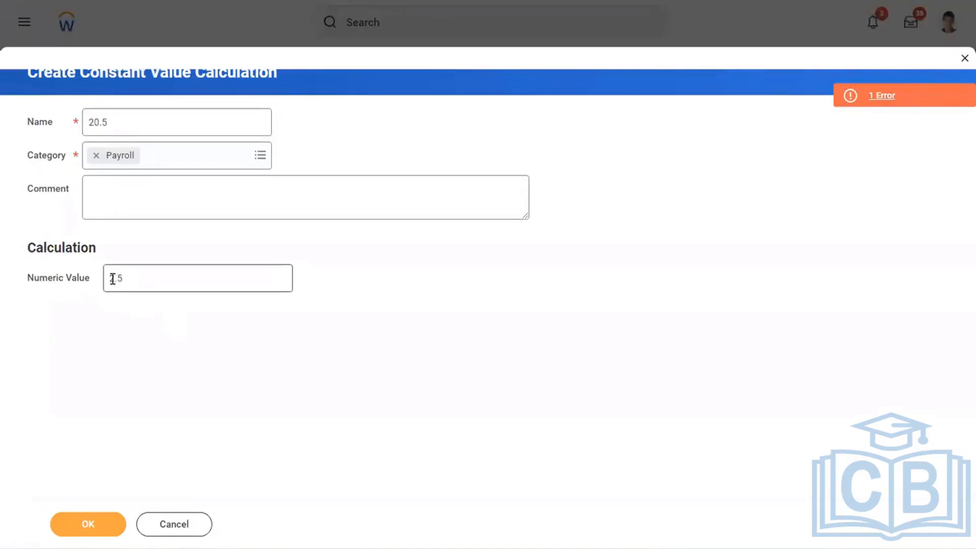
pyautogui.click(114, 278)
pyautogui.write('0')
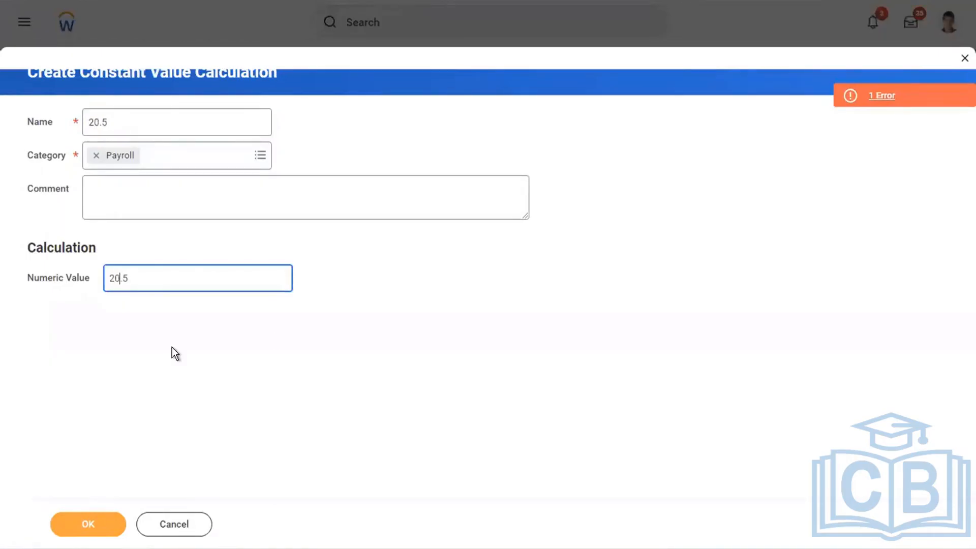
pyautogui.click(343, 380)
pyautogui.doubleClick(78, 495)
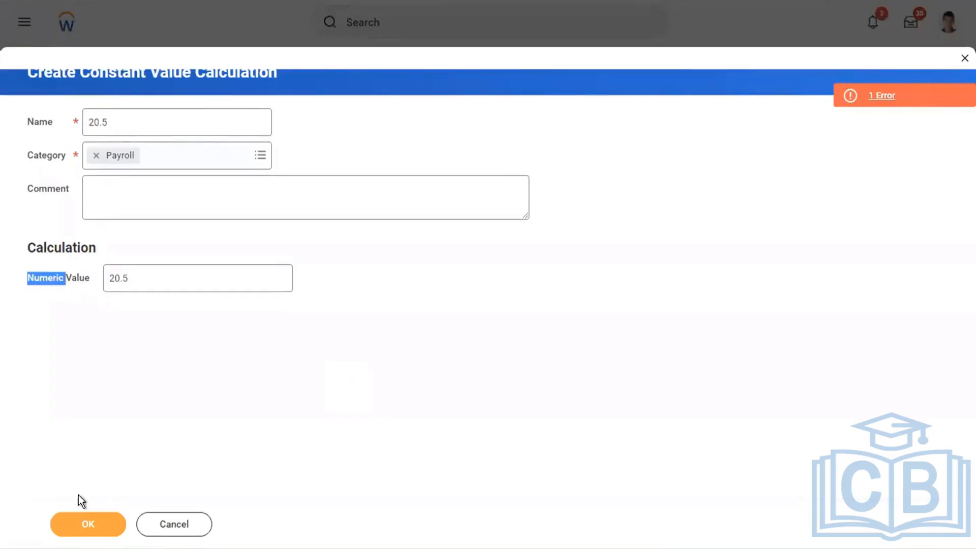
pyautogui.click(71, 532)
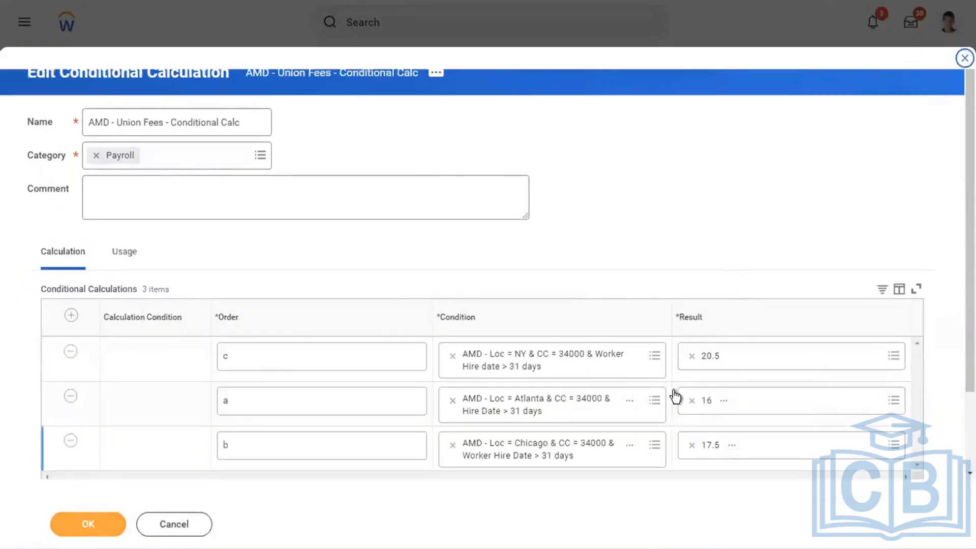
# Step: Add a conditional calculation row with order d and start creating a logic calculation for its condition
pyautogui.click(71, 317)
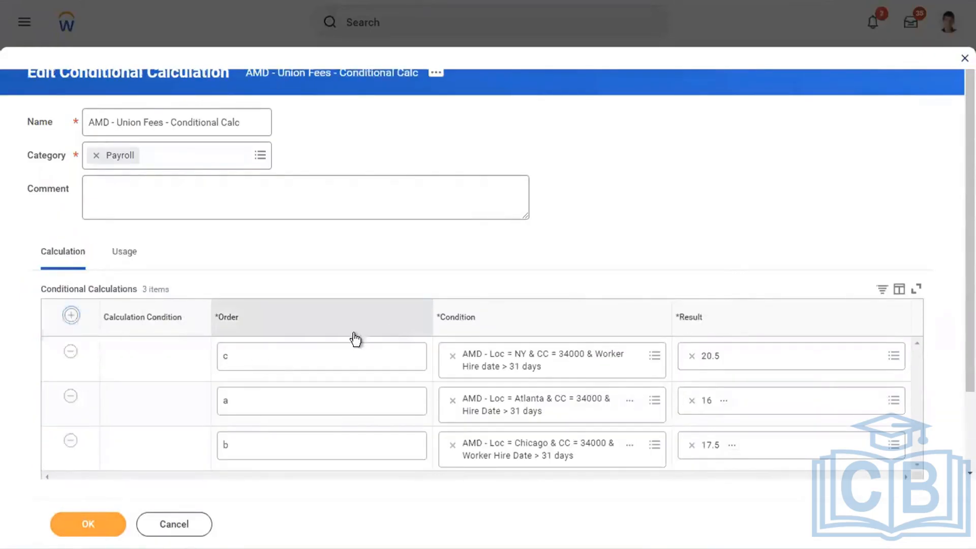
pyautogui.click(248, 356)
pyautogui.write('d')
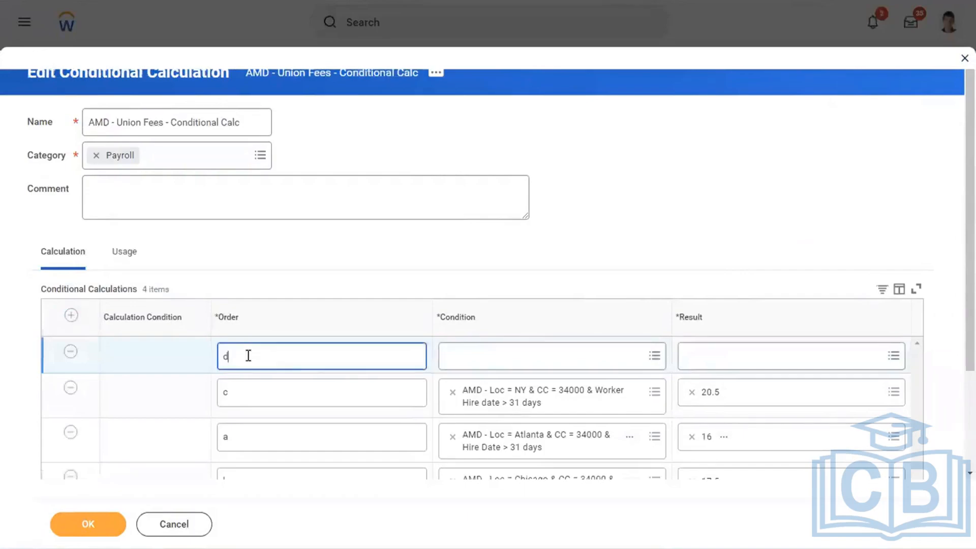
pyautogui.click(642, 354)
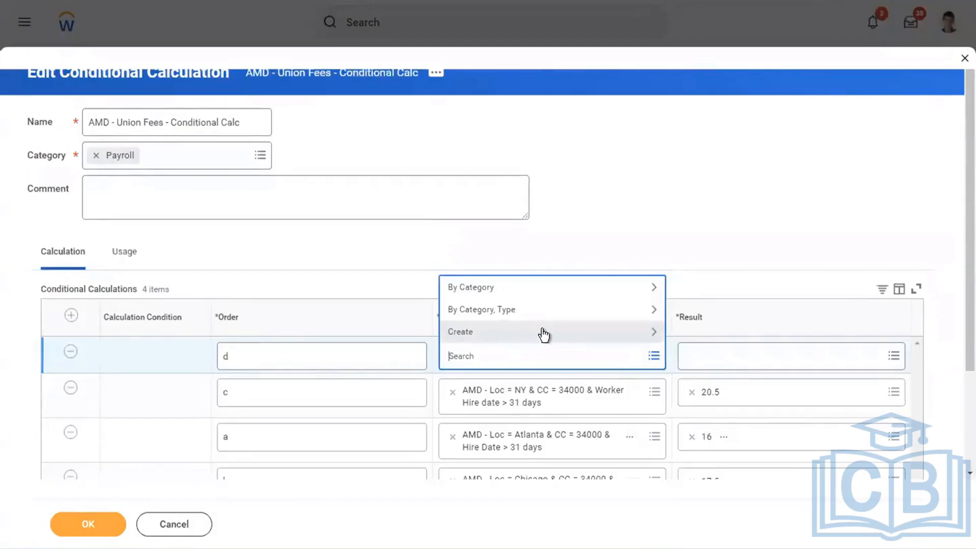
pyautogui.click(544, 333)
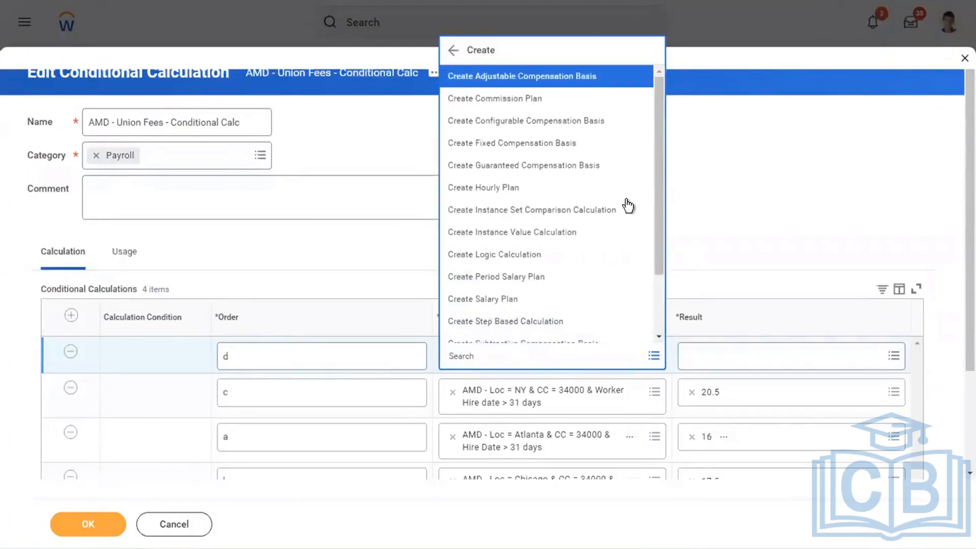
pyautogui.click(495, 254)
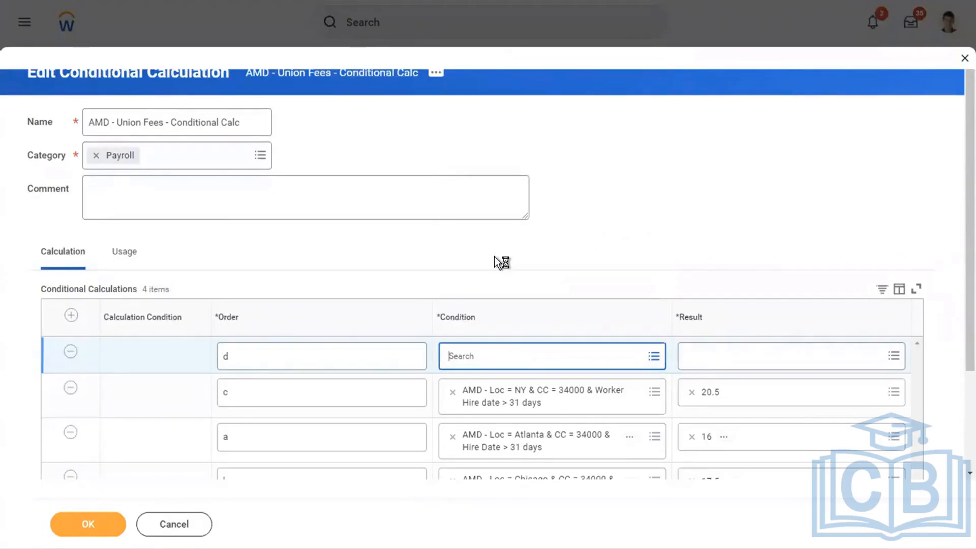
# Step: Name the new logic calculation "AMD - Loc = Boston & CC = 34000 & Worker Hire Date > 31 days"
pyautogui.click(171, 116)
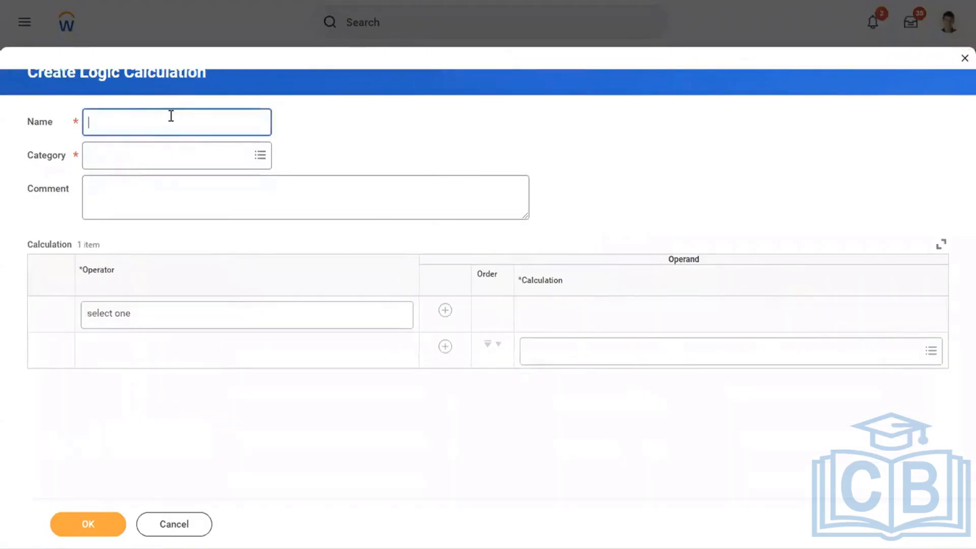
pyautogui.write('AMD - Loc = Bos')
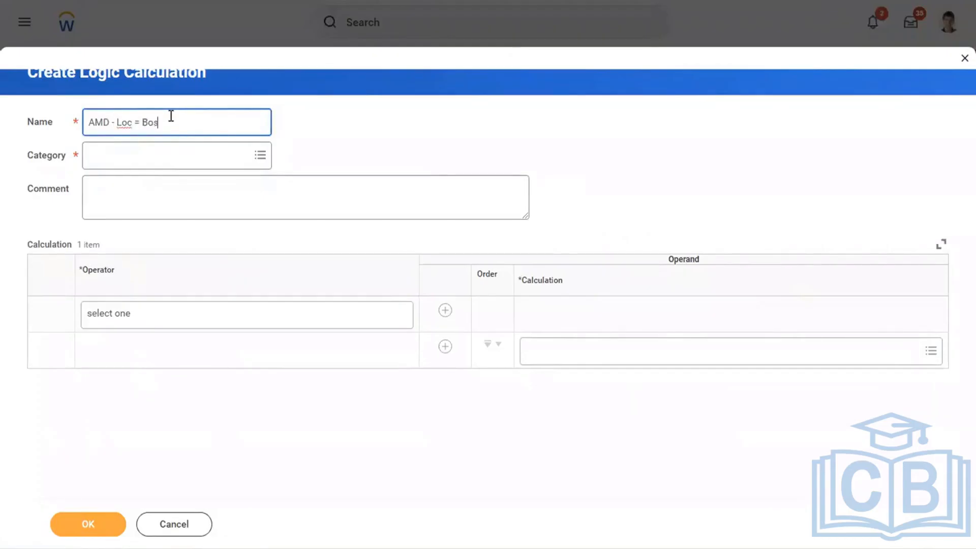
pyautogui.write('ton &')
pyautogui.hotkey('ctrl', 'Left')
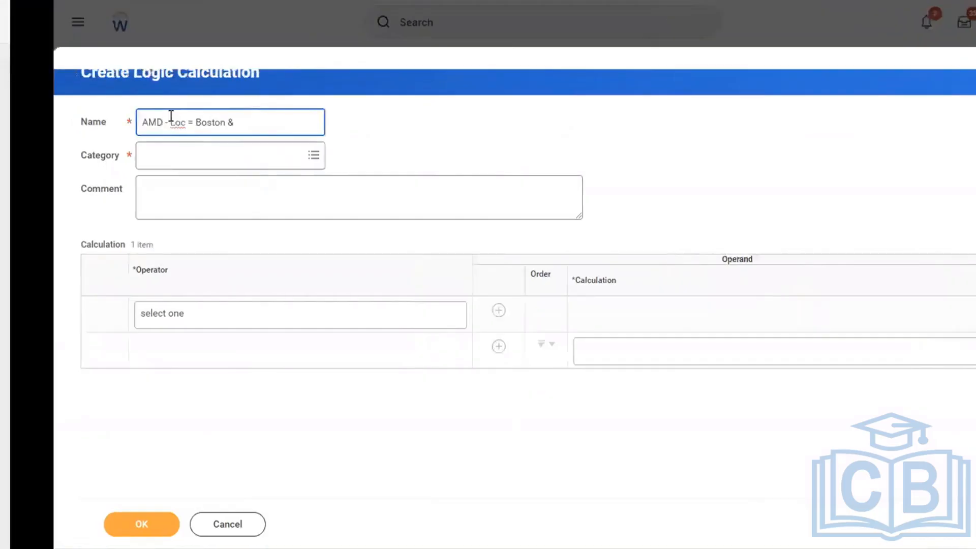
pyautogui.hotkey('ctrl', 'Right')
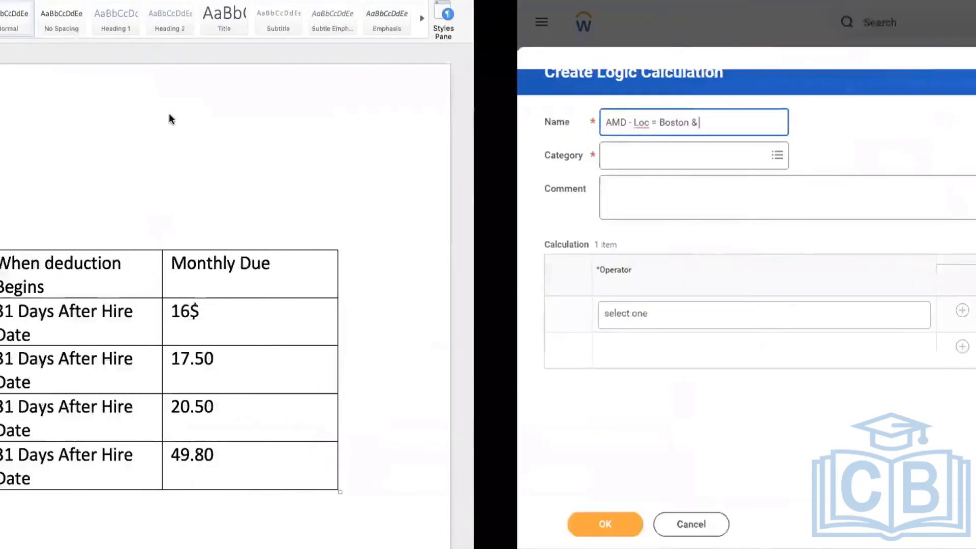
pyautogui.write('CC')
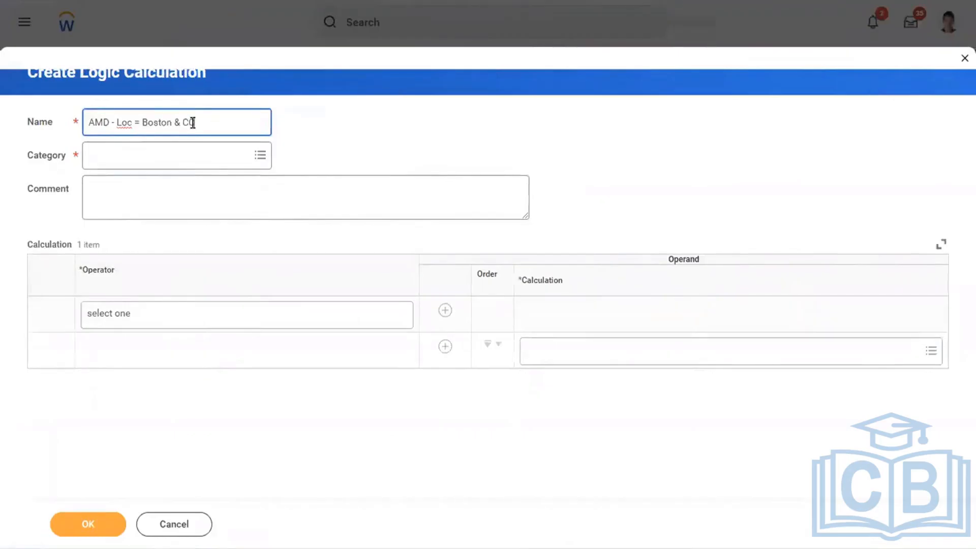
pyautogui.write(' = 34000 & Worker Hi')
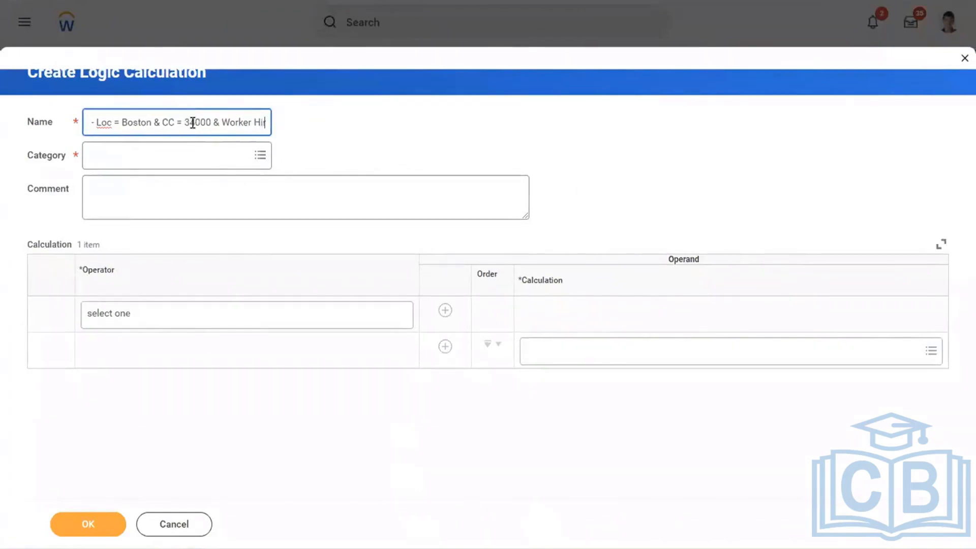
pyautogui.write('re Da')
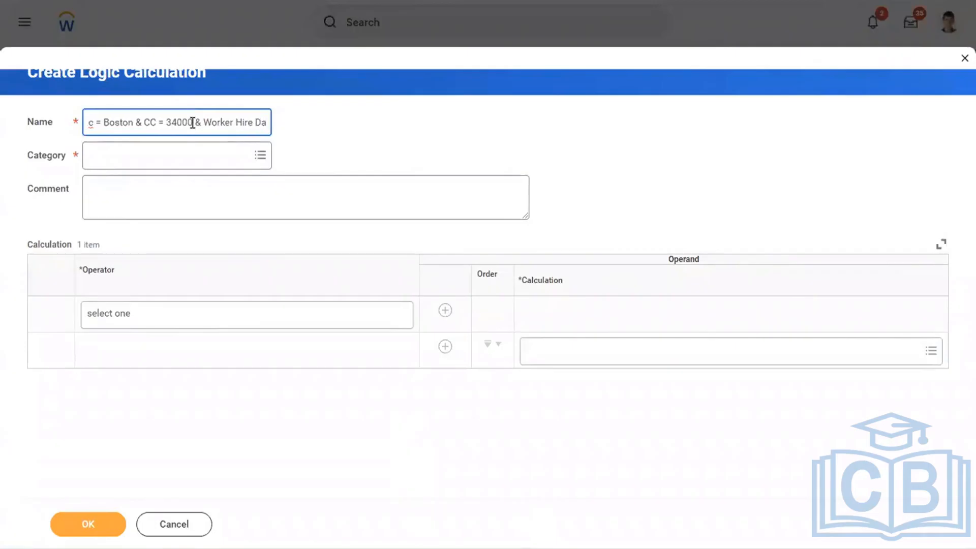
pyautogui.write('te >')
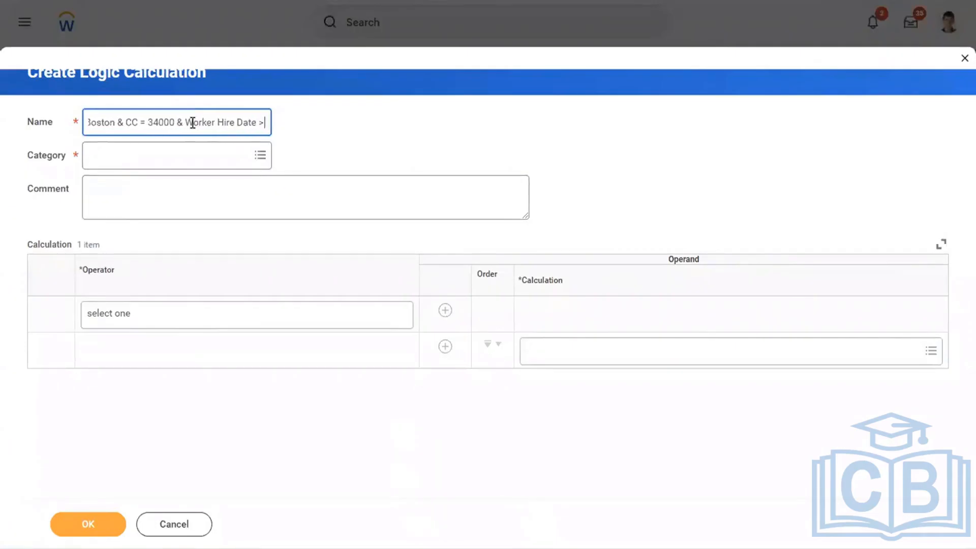
pyautogui.write(' 31 days')
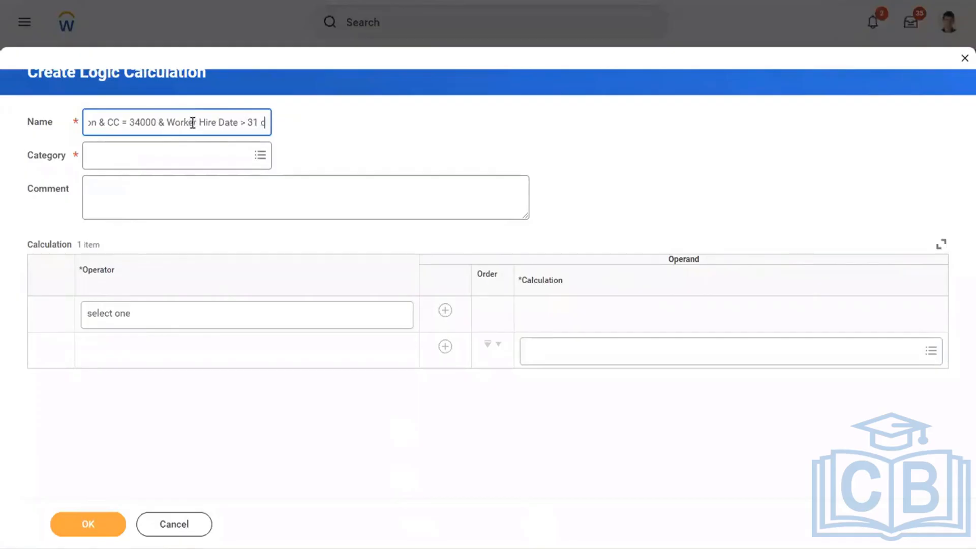
# Step: Assign the Payroll category to the Boston logic calculation
pyautogui.click(221, 163)
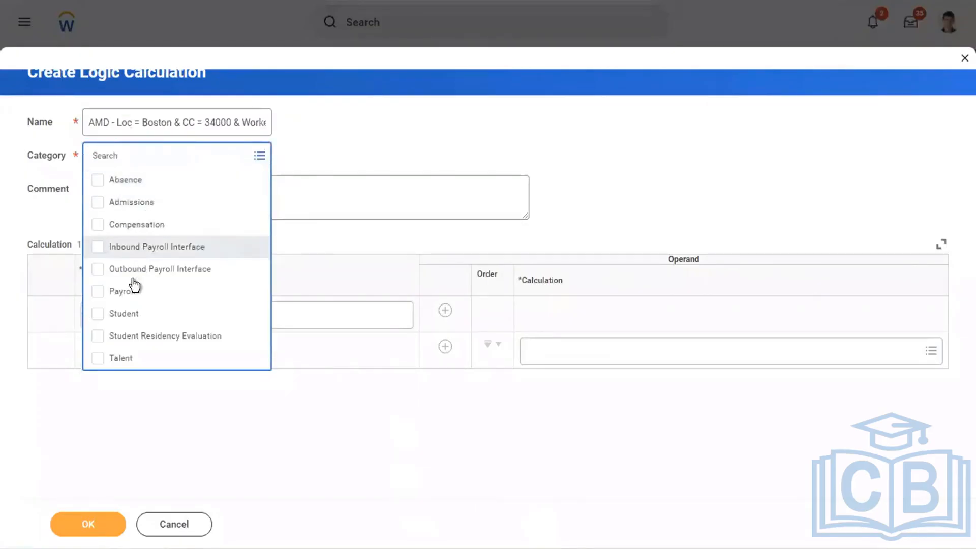
pyautogui.click(123, 290)
pyautogui.click(370, 163)
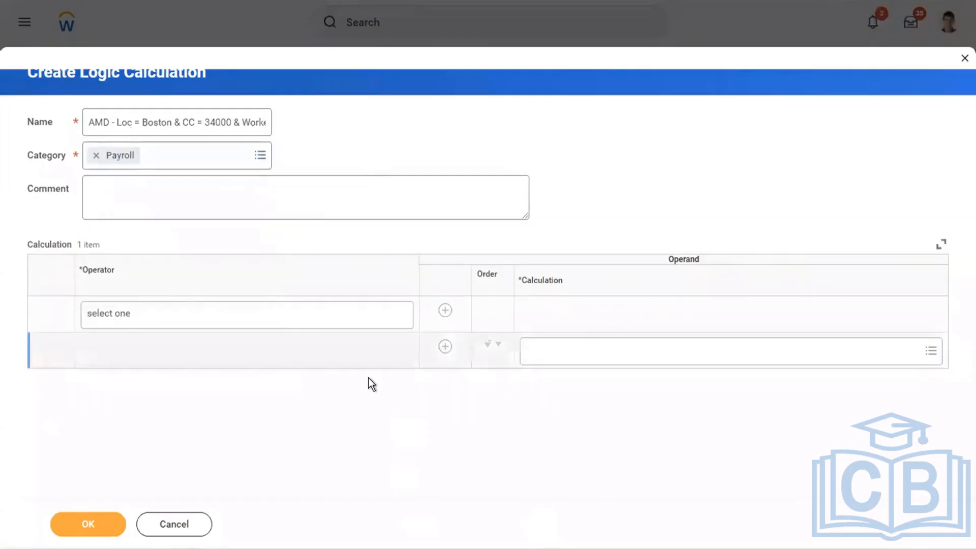
# Step: Add AMD LOC = Boston and AMD - Cost Center = 34000 as the first two operands of the logic calculation
pyautogui.click(581, 356)
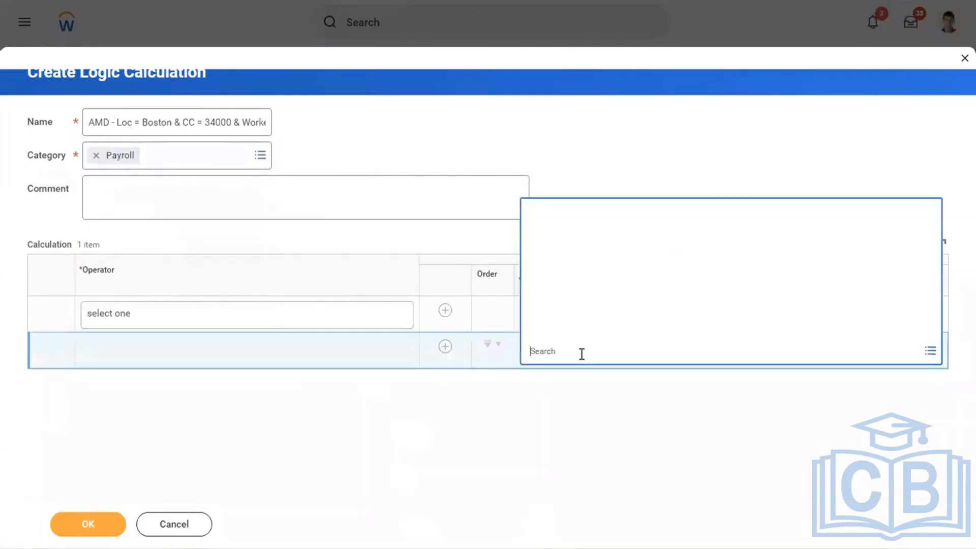
pyautogui.write('amd bos')
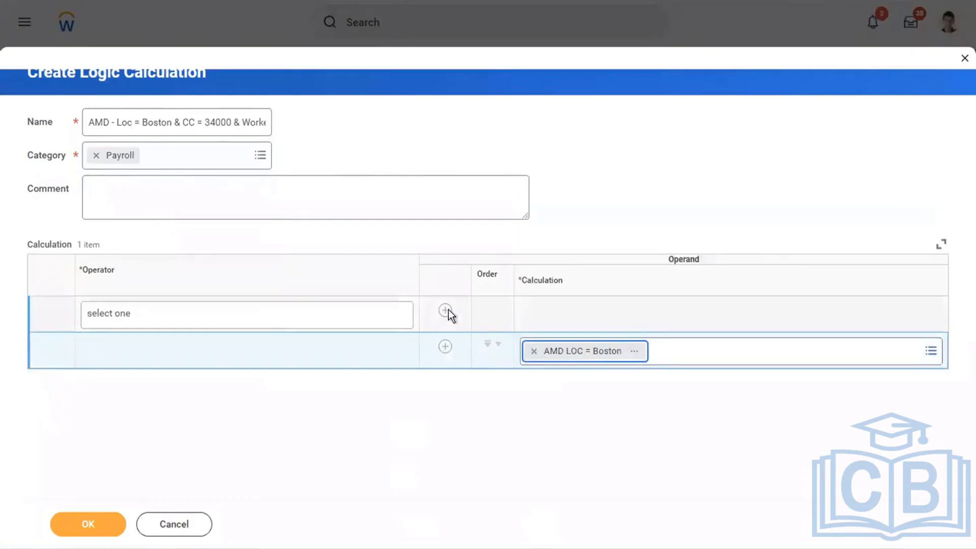
pyautogui.click(445, 347)
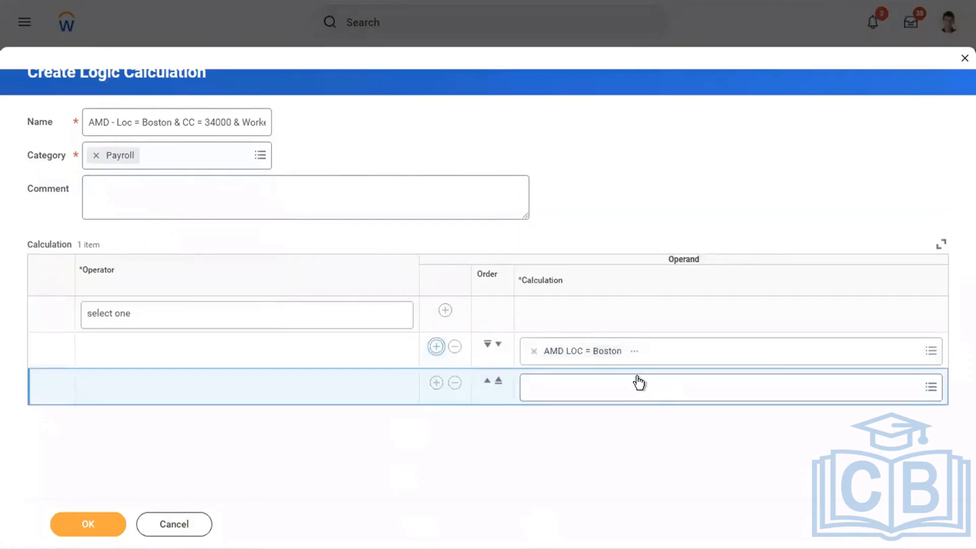
pyautogui.click(578, 386)
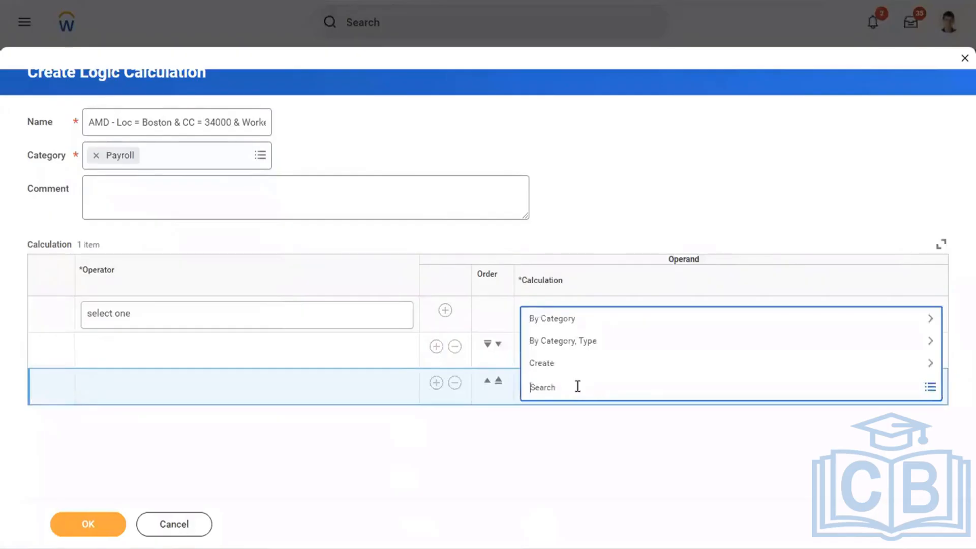
pyautogui.write('amd 34')
pyautogui.press('Return')
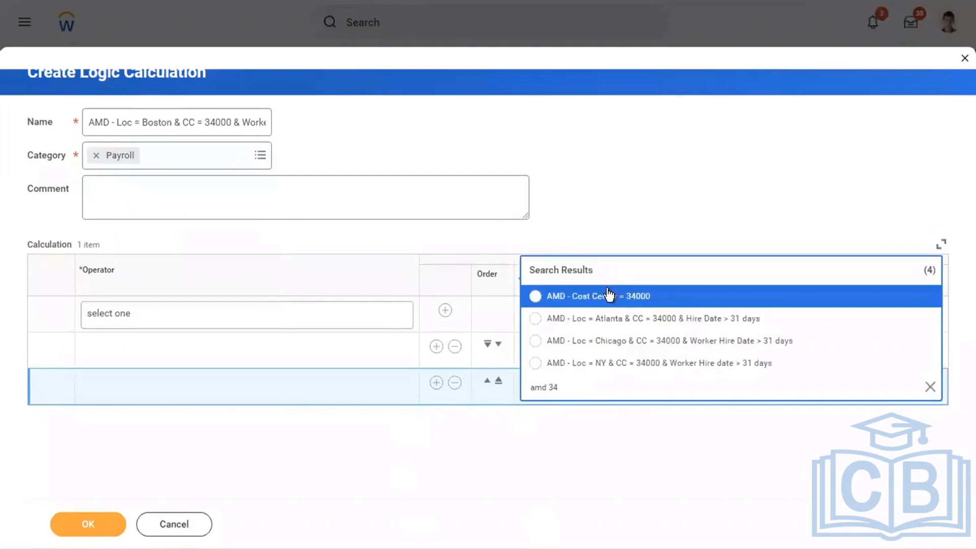
pyautogui.click(608, 295)
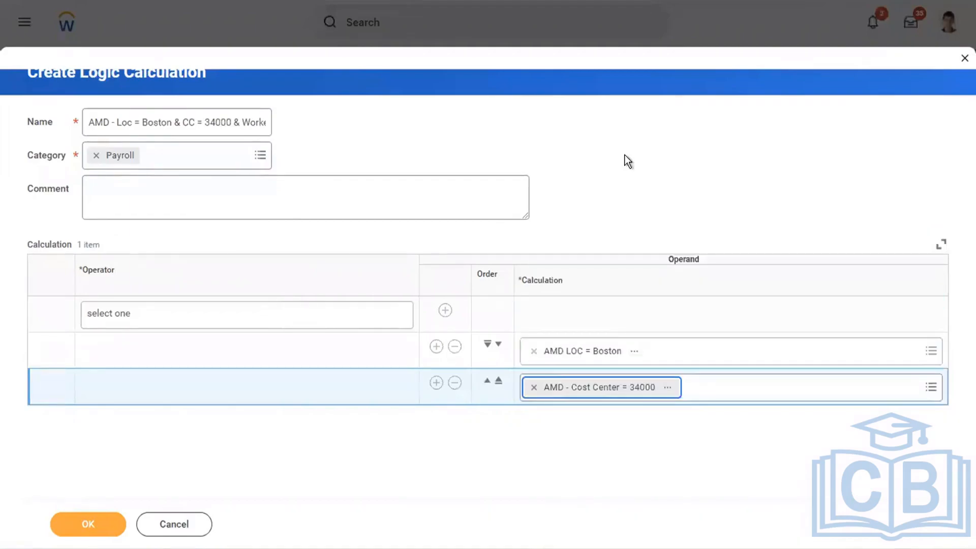
# Step: Add AMD = Worker Hire Date > 31 days as the third and last operand of the Boston logic calculation
pyautogui.click(436, 383)
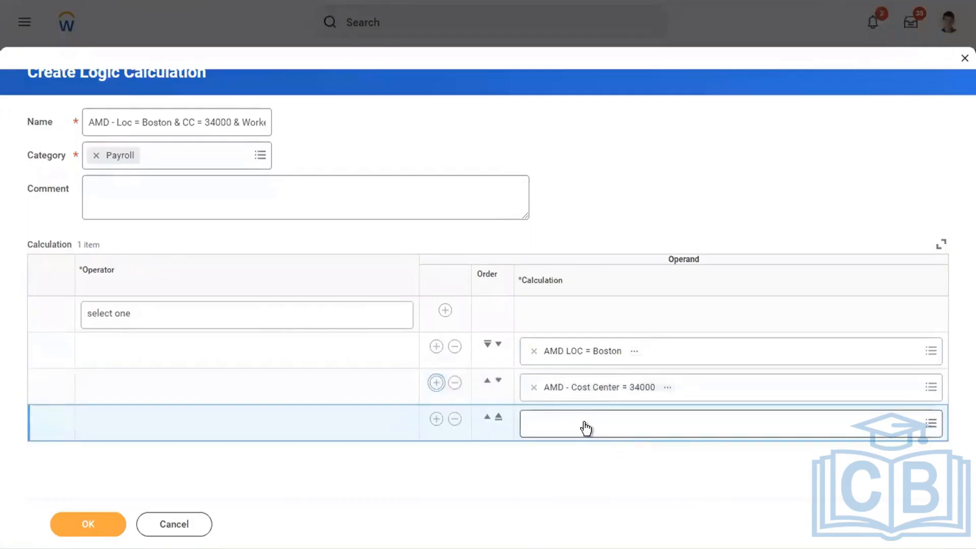
pyautogui.click(585, 423)
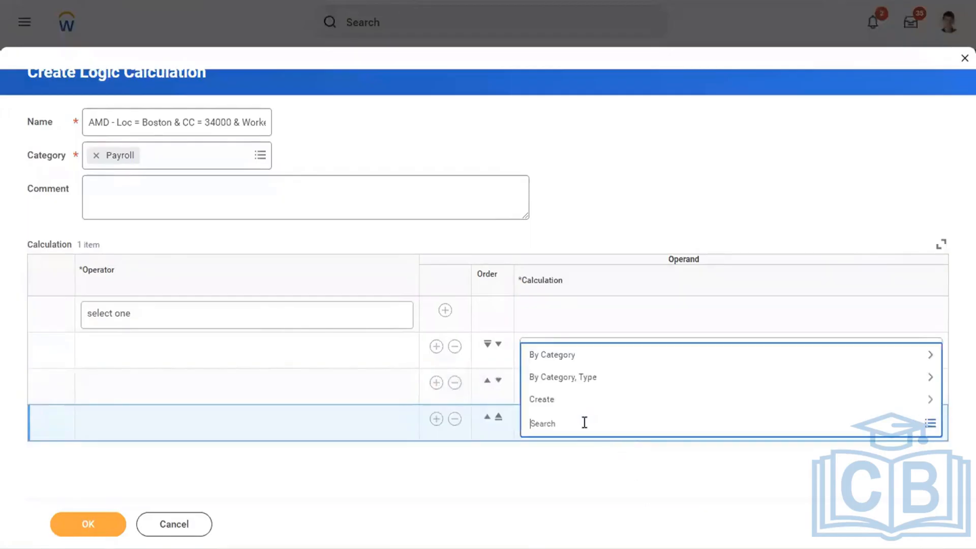
pyautogui.write('amd wor')
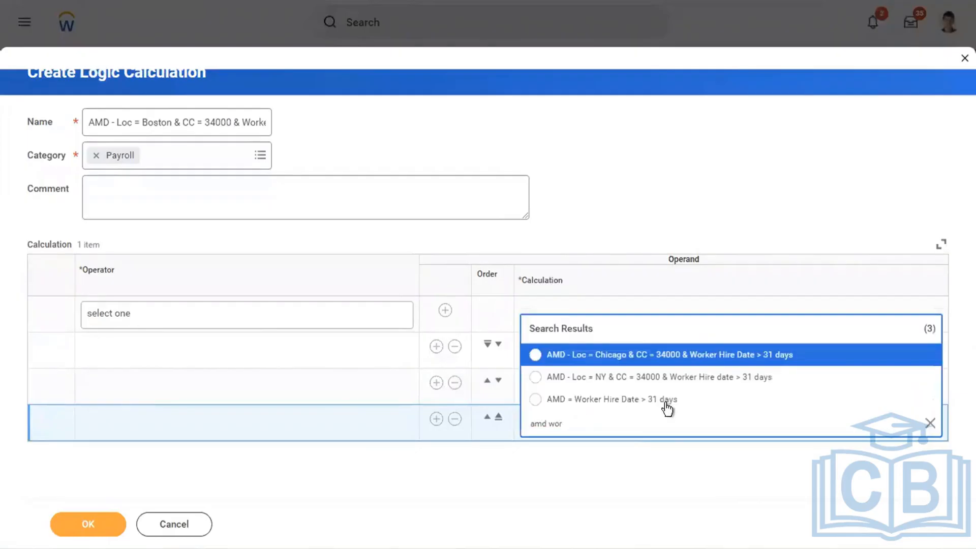
pyautogui.click(649, 400)
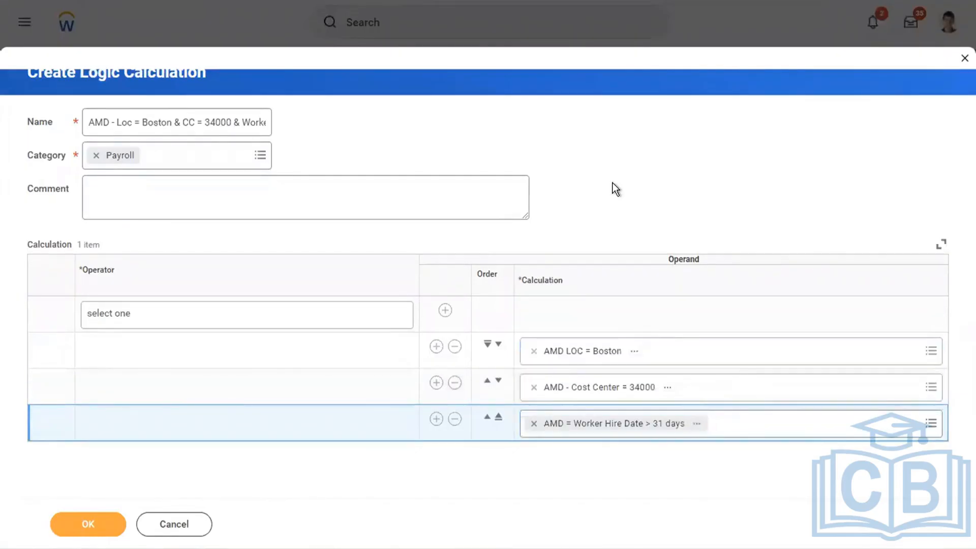
pyautogui.click(498, 419)
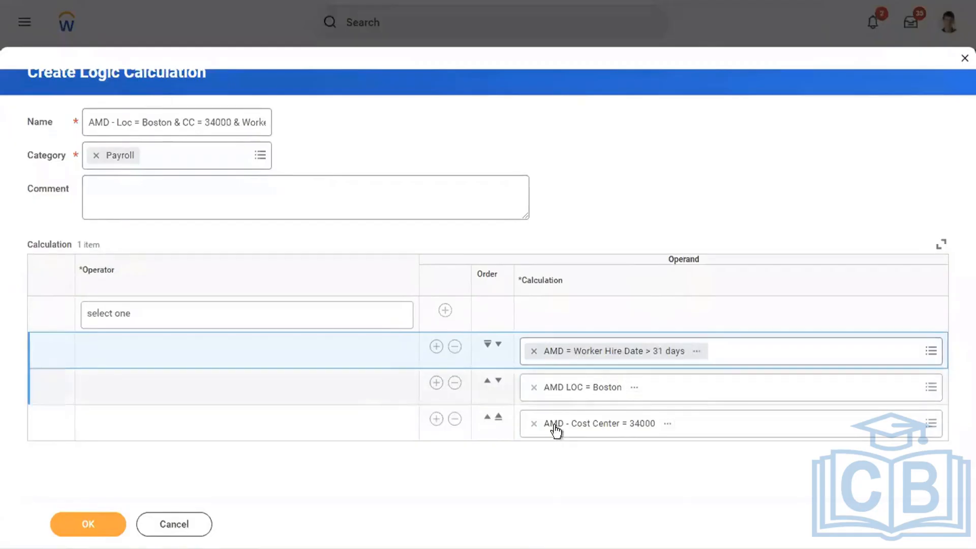
pyautogui.click(487, 348)
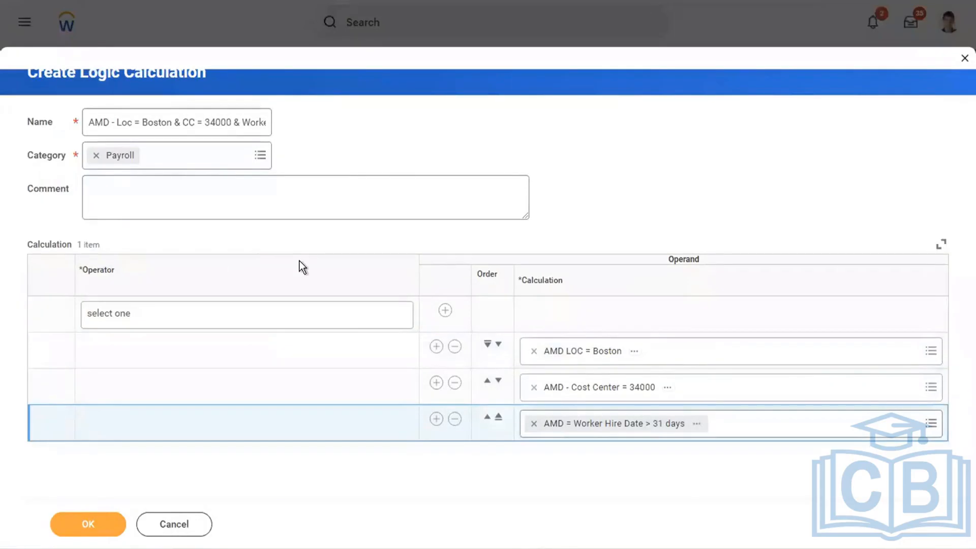
# Step: Set the logic calculation's operator to AND and save it as the condition for order d
pyautogui.click(349, 321)
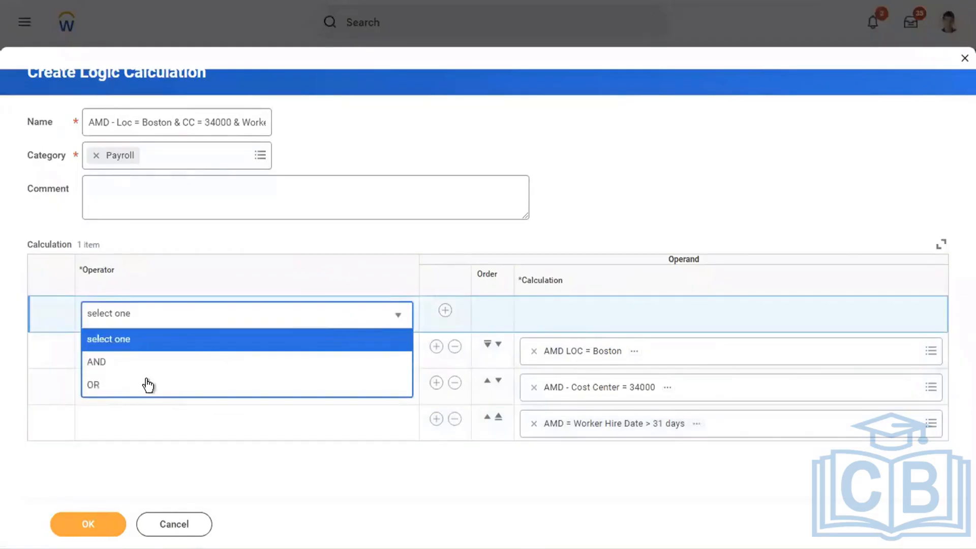
pyautogui.click(118, 365)
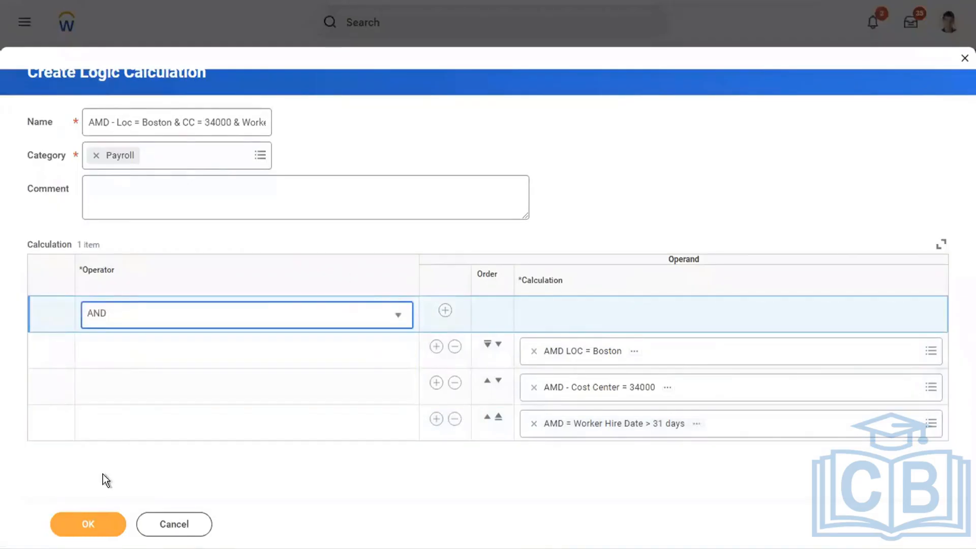
pyautogui.click(81, 523)
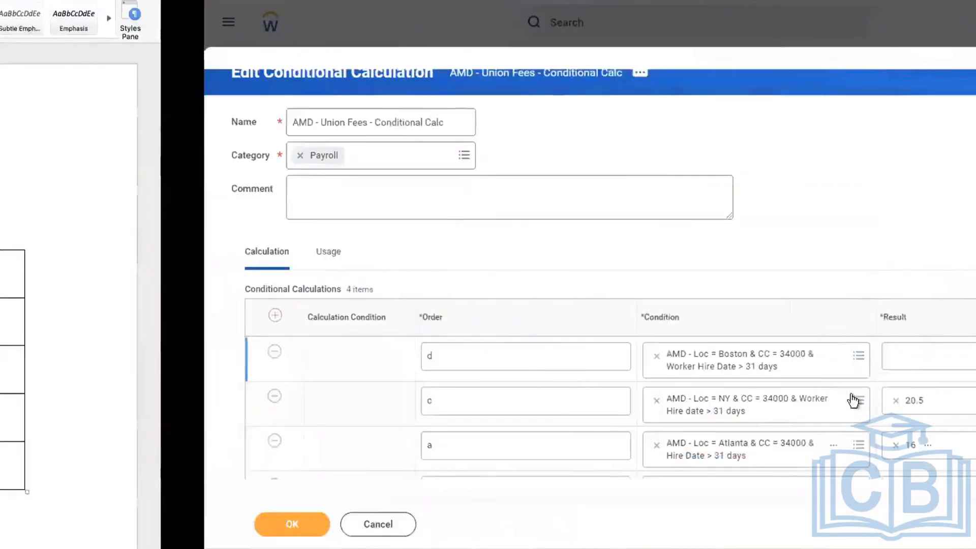
# Step: Search the existing calculations for 49 and 49.8 as the result for order d, and clear the search
pyautogui.click(791, 363)
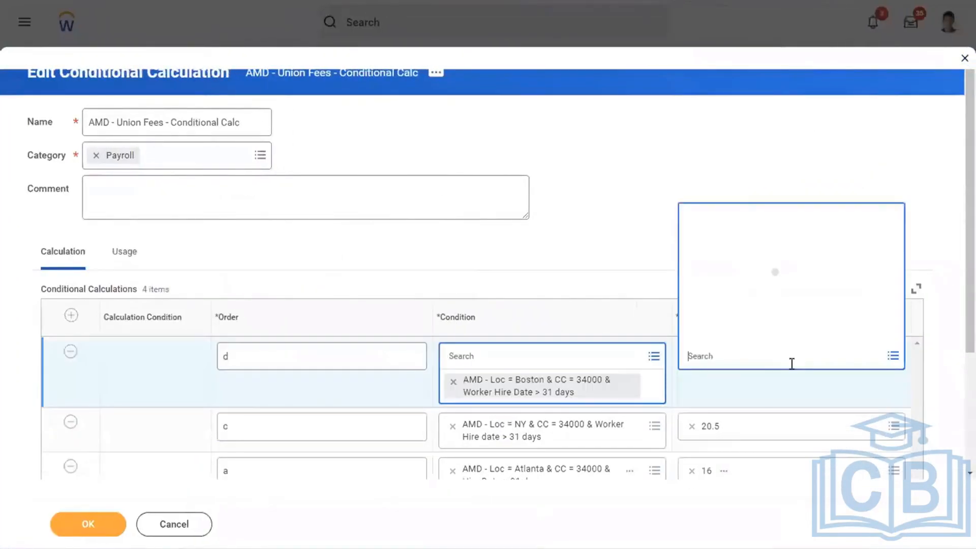
pyautogui.write('49')
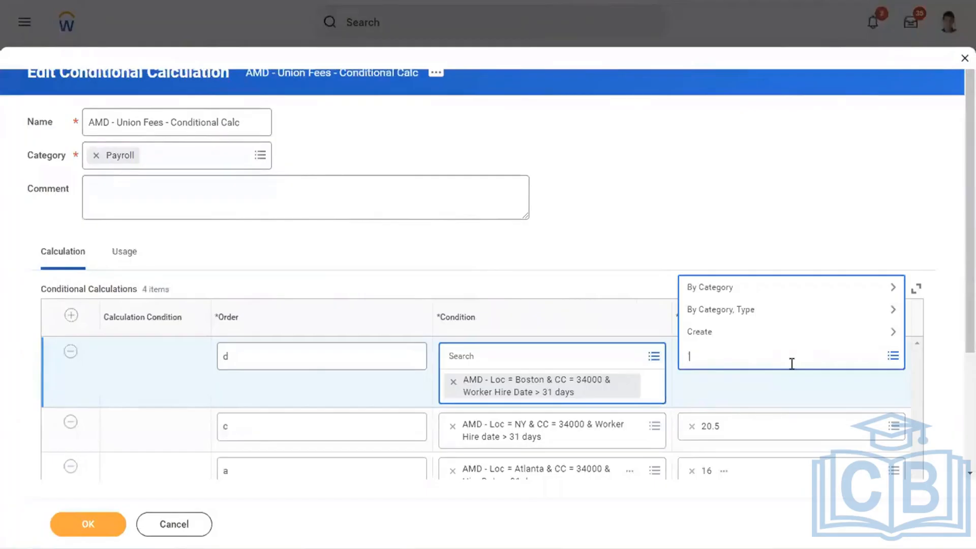
pyautogui.press('Return')
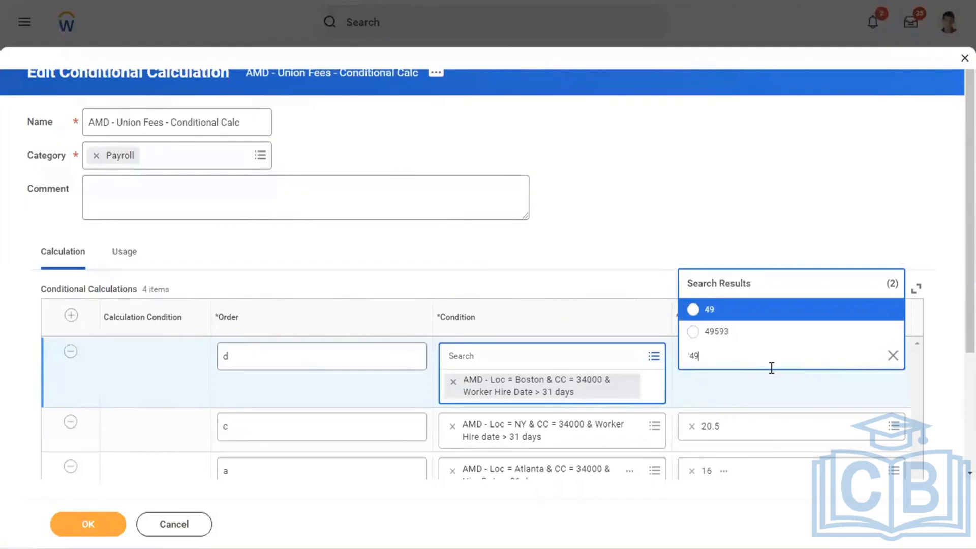
pyautogui.write('.8')
pyautogui.press('Return')
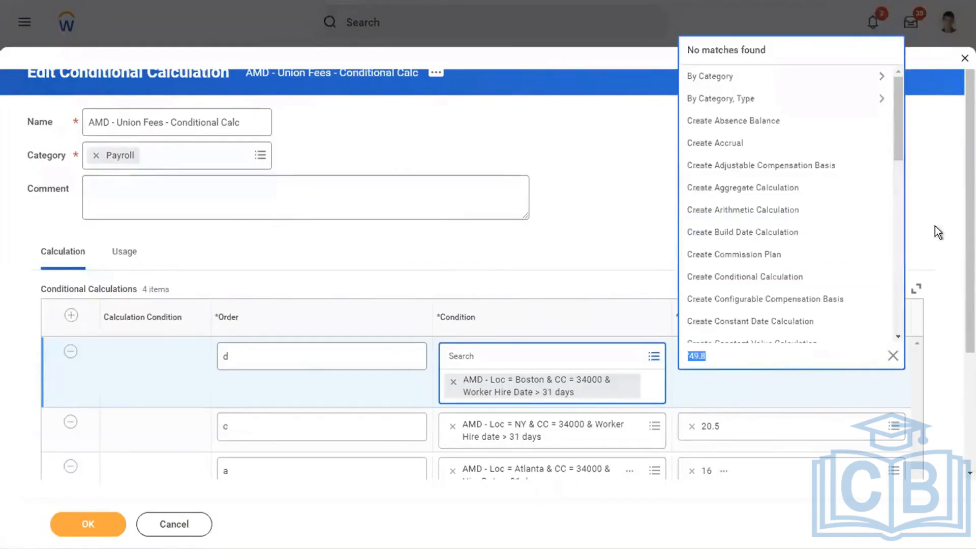
pyautogui.click(933, 213)
pyautogui.click(891, 356)
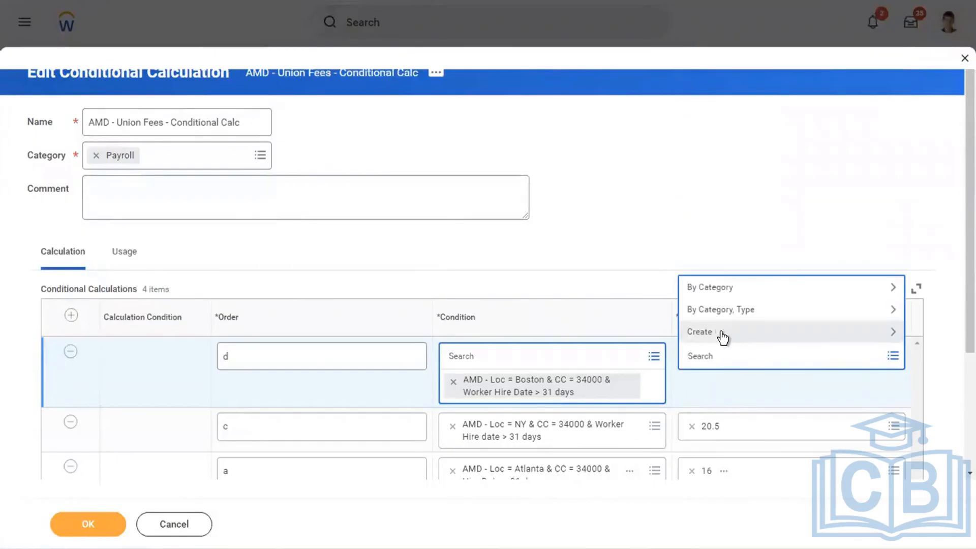
# Step: Start creating a constant value calculation for order d's result, named 40.9 and assigned to the Payroll category
pyautogui.click(722, 333)
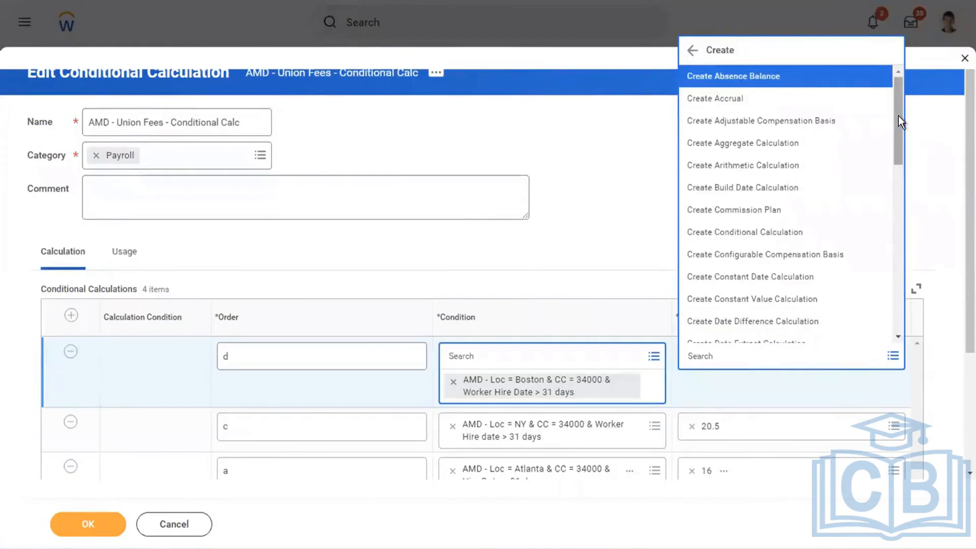
pyautogui.click(725, 299)
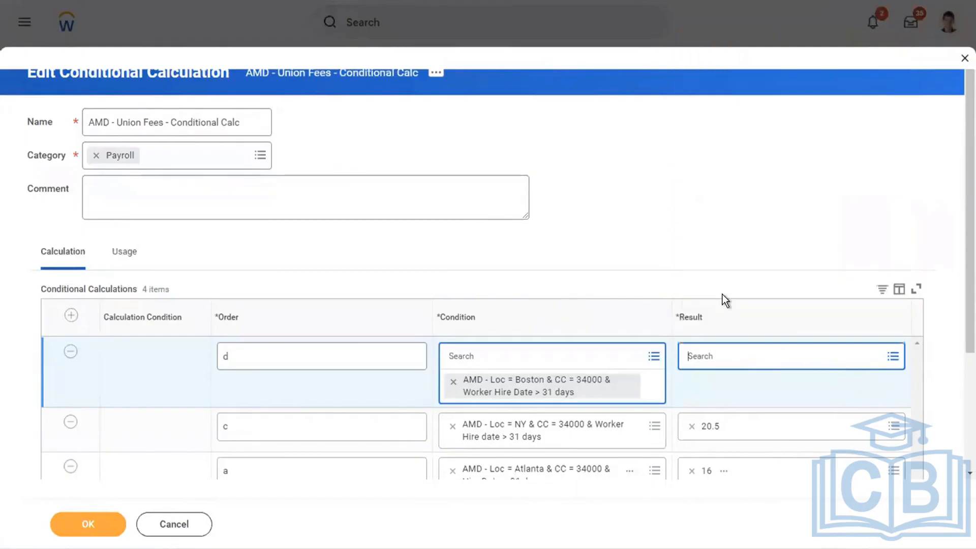
pyautogui.click(121, 117)
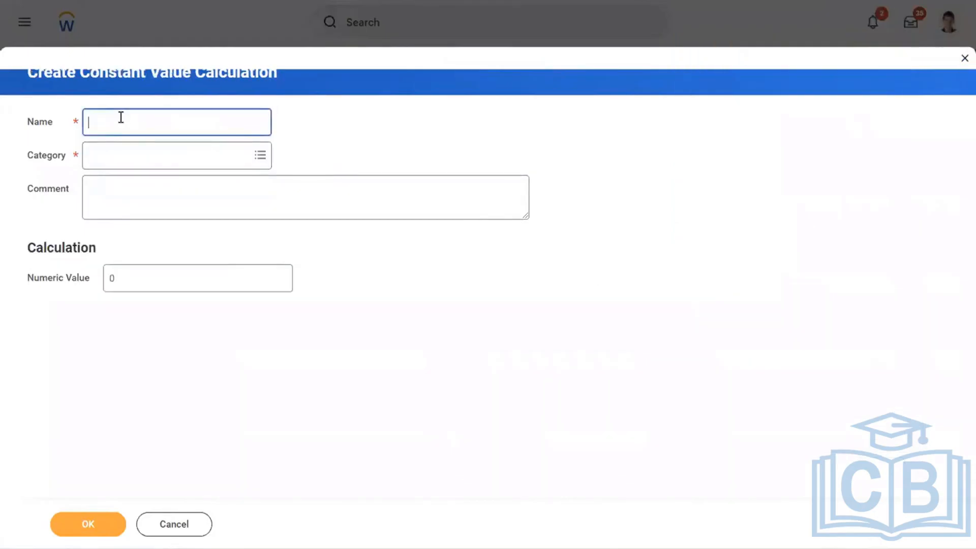
pyautogui.write('40.9')
pyautogui.click(377, 147)
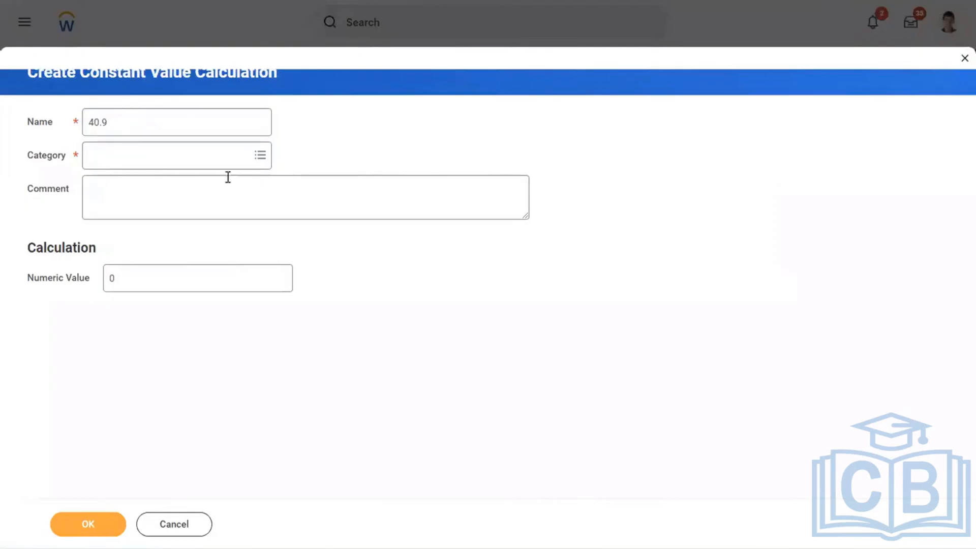
pyautogui.click(154, 168)
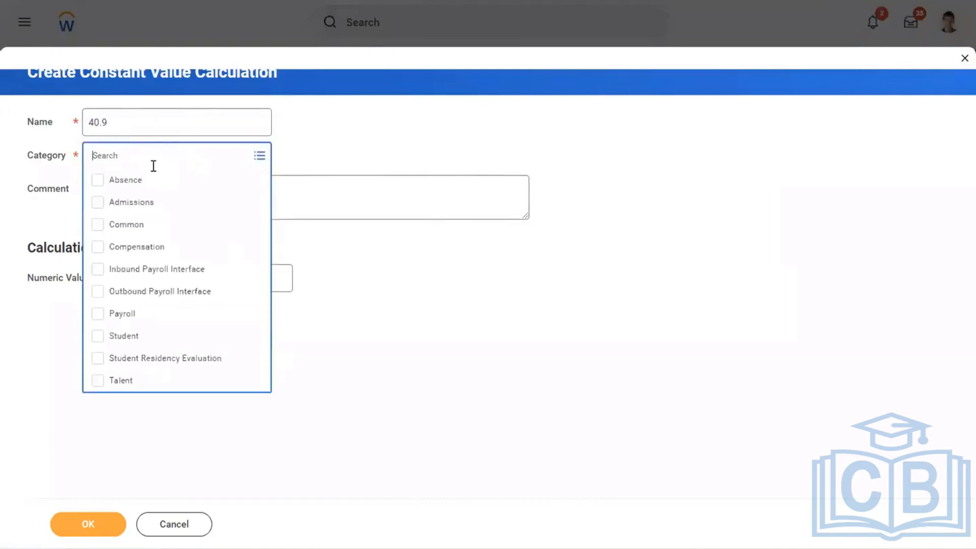
pyautogui.click(123, 313)
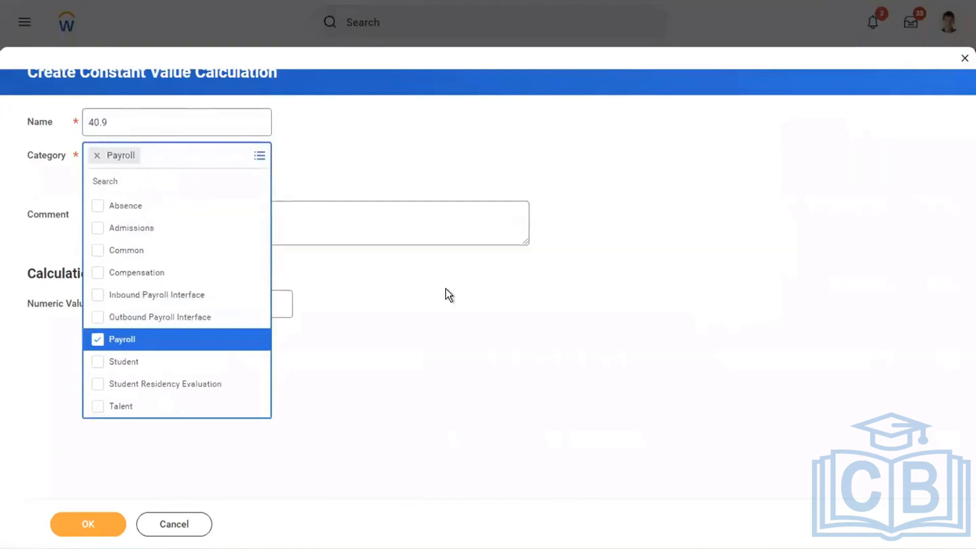
pyautogui.click(447, 291)
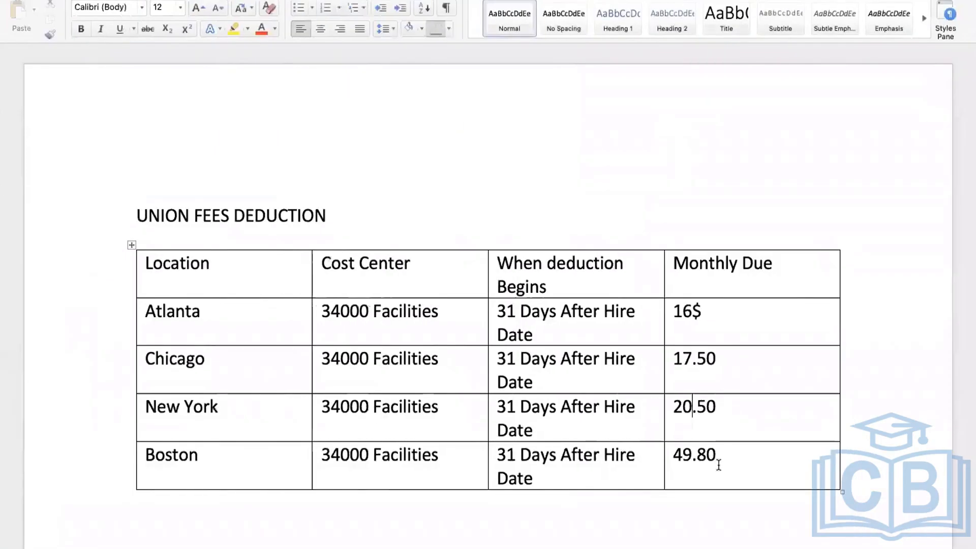
# Step: Switch to the Word document and check Boston's monthly due amount in the Union Fees Deduction table
pyautogui.doubleClick(692, 464)
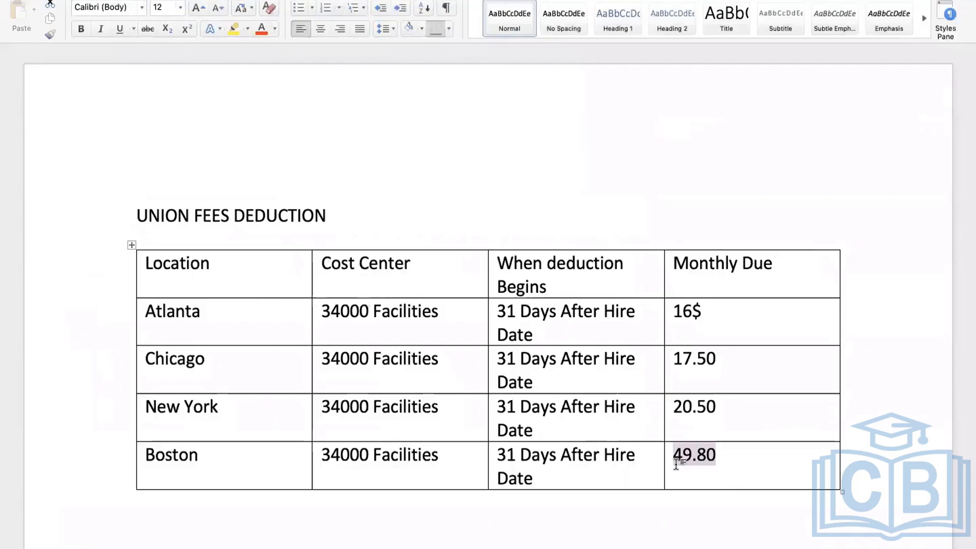
pyautogui.hotkey('ctrl', 'Right')
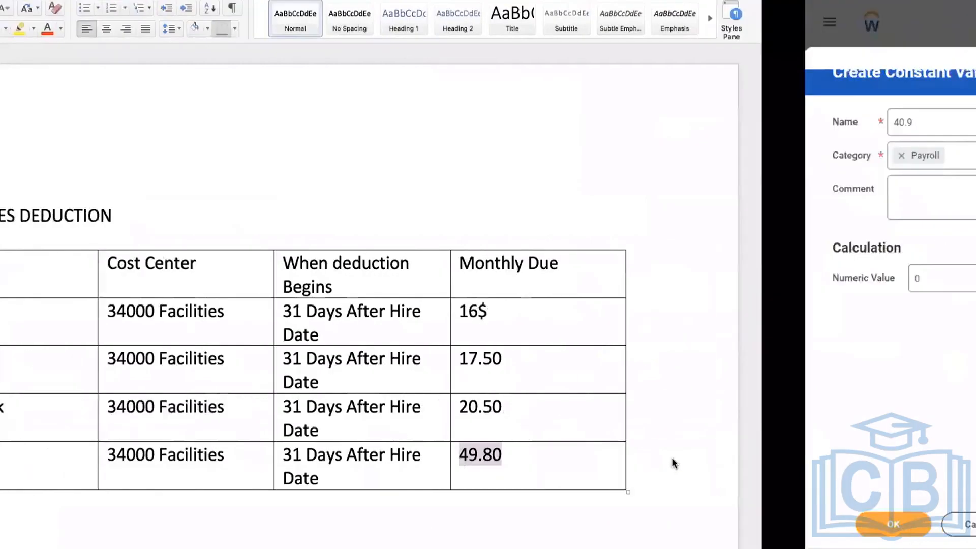
pyautogui.hotkey('ctrl', 'Left')
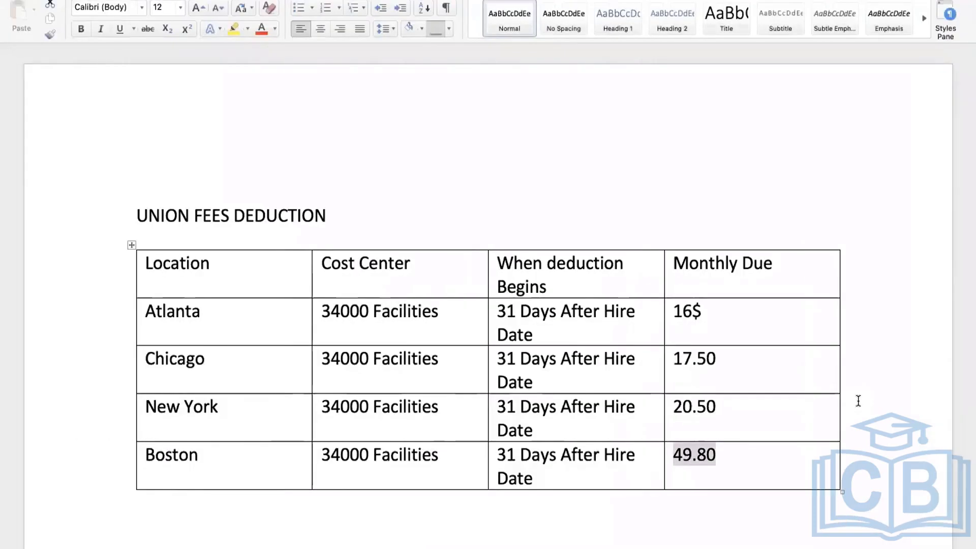
pyautogui.press('super+z')
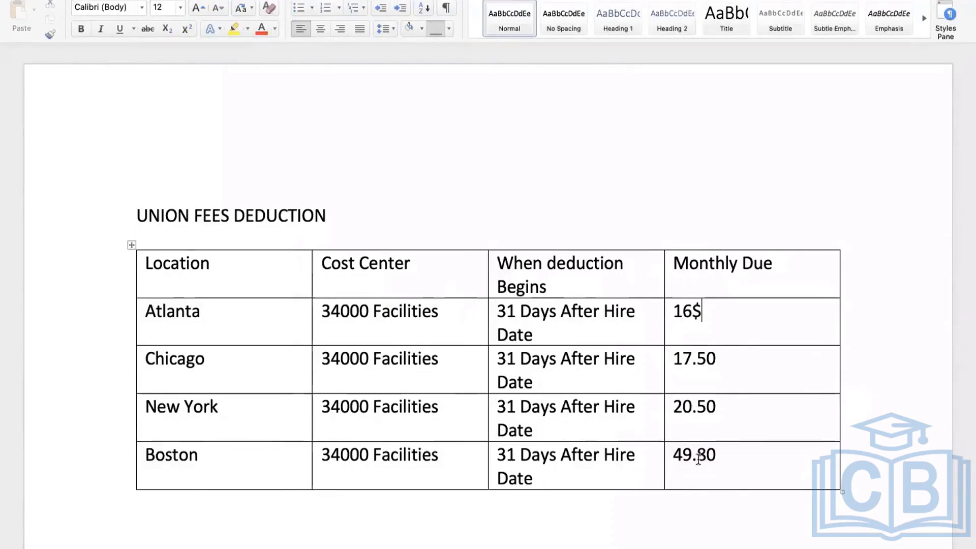
pyautogui.moveTo(699, 459); pyautogui.dragTo(702, 282)
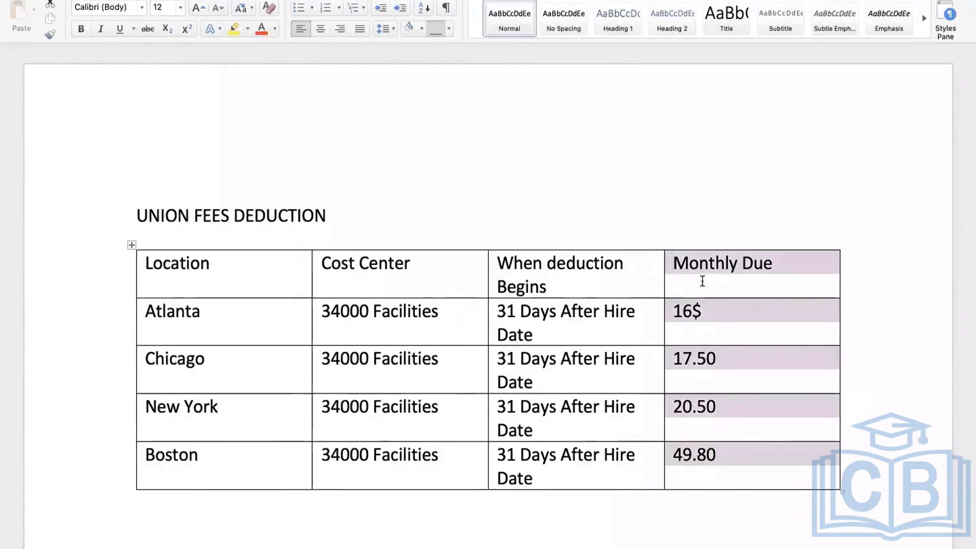
pyautogui.click(722, 474)
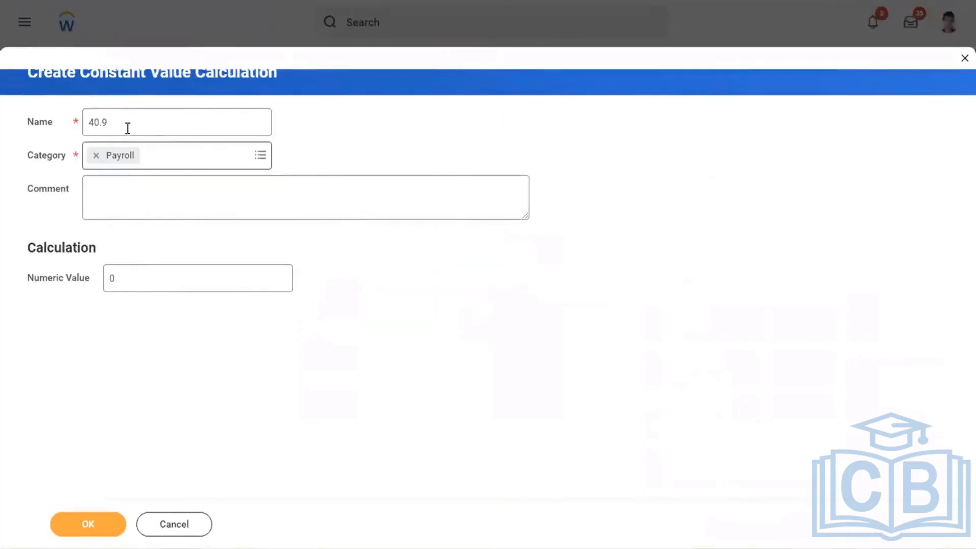
# Step: Back in Workday, change the name of the constant value calculation to 40.8
pyautogui.click(168, 128)
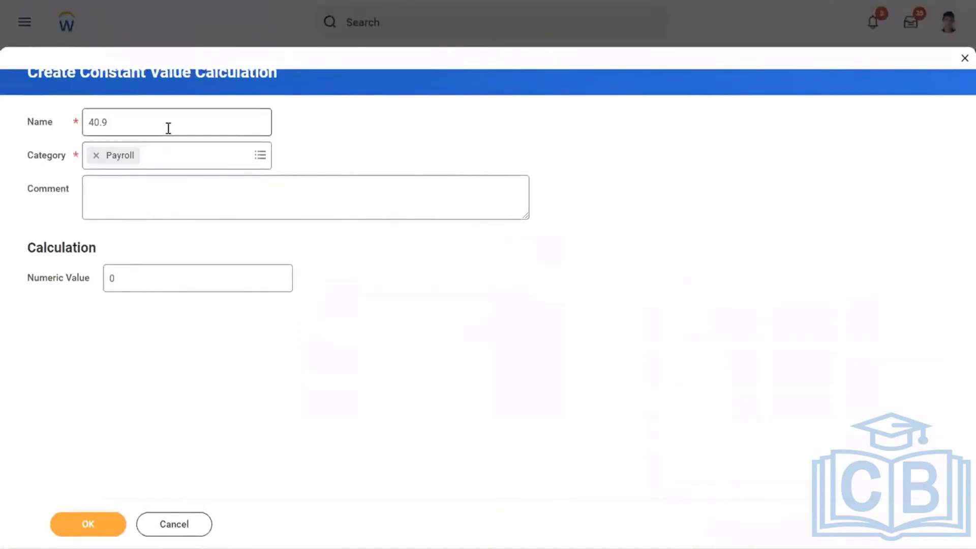
pyautogui.press('BackSpace')
pyautogui.write('8')
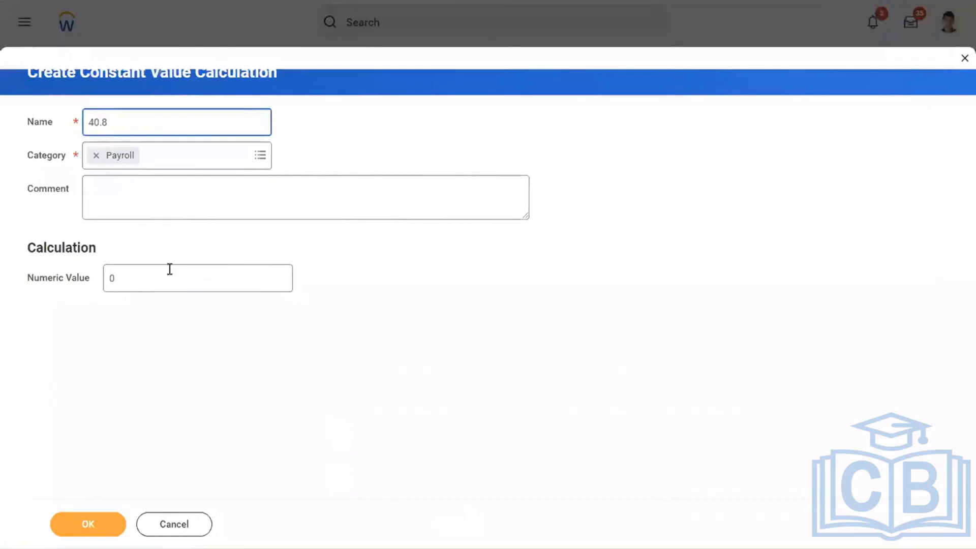
# Step: Set the constant's numeric value to 40.8 and save it as the Boston condition's result
pyautogui.click(150, 277)
pyautogui.press('BackSpace')
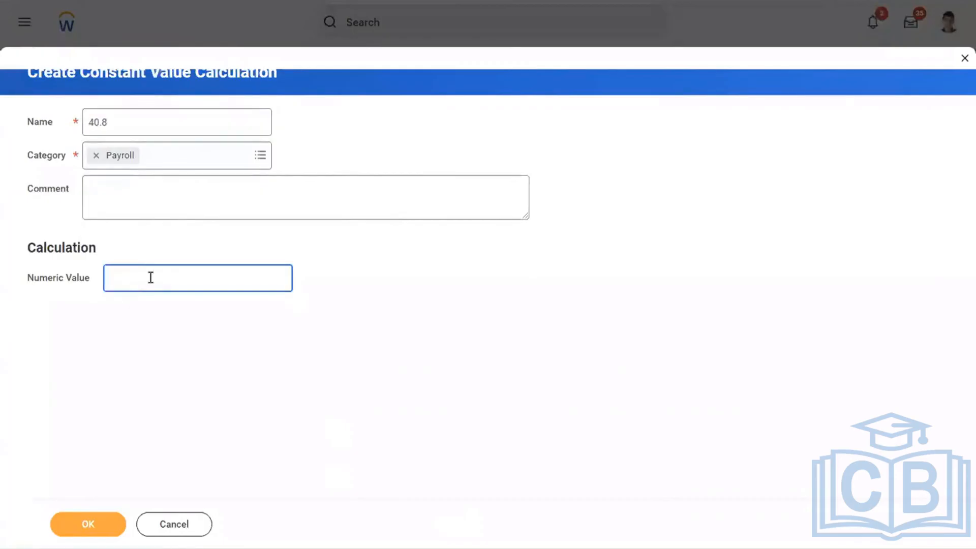
pyautogui.write('40.')
pyautogui.write('83')
pyautogui.click(355, 346)
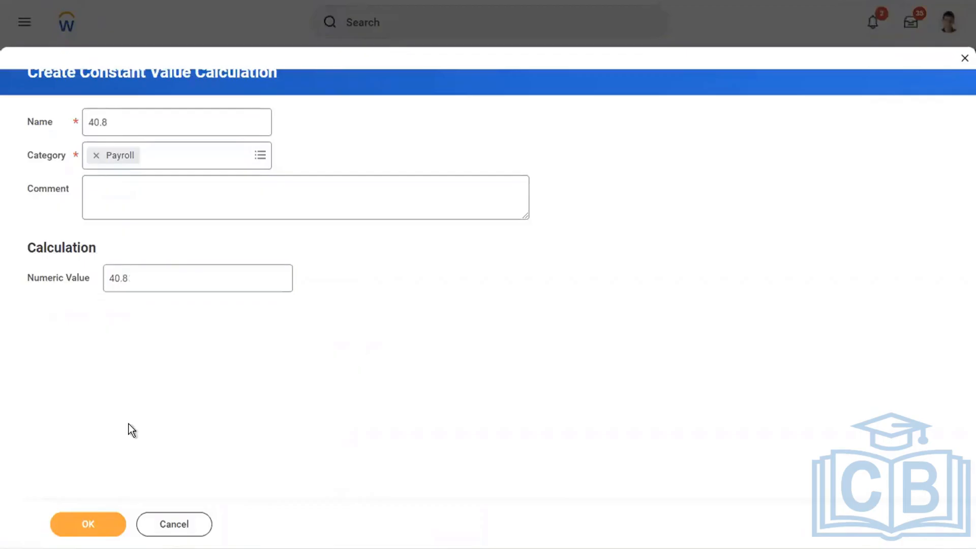
pyautogui.click(83, 528)
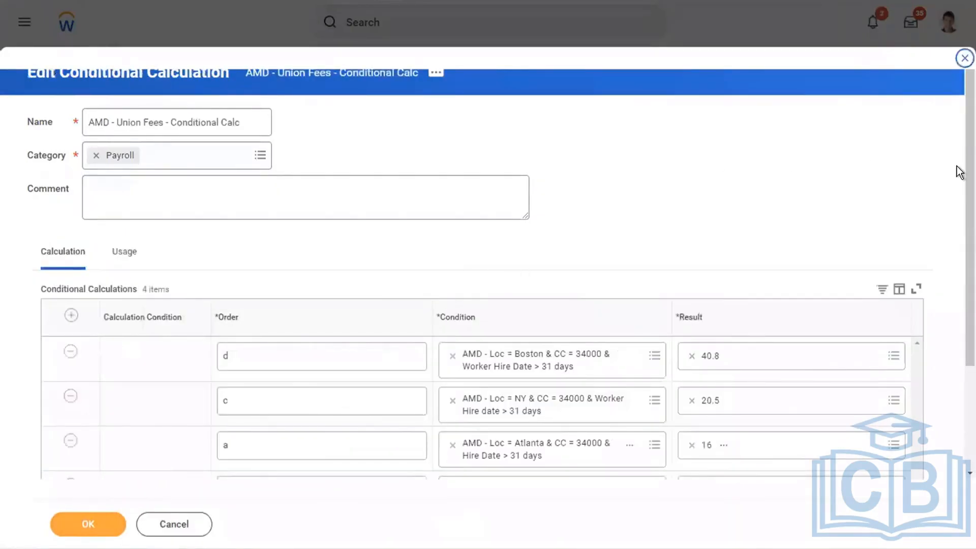
# Step: Review the default response, save the AMD - Union Fees conditional calculation and display where it is used
pyautogui.scroll(-3, 959, 285)
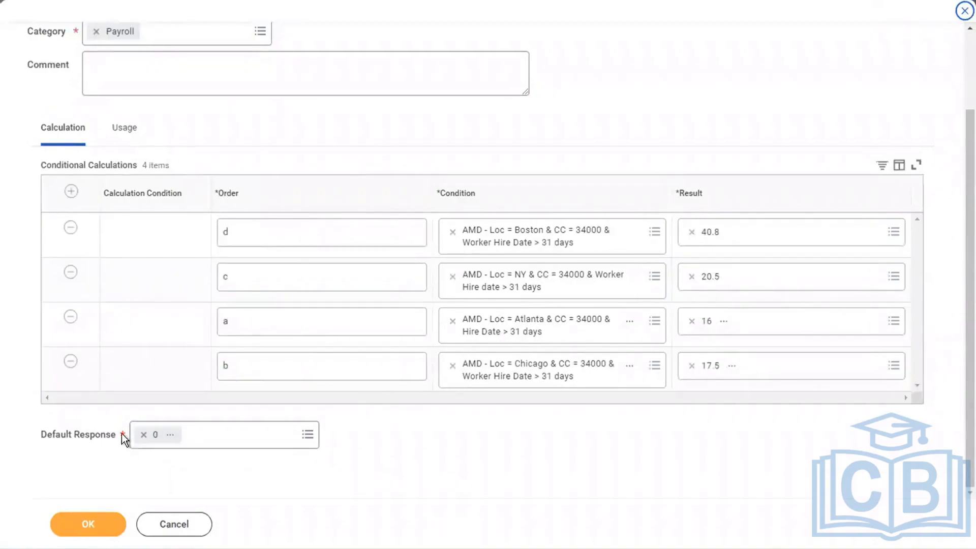
pyautogui.click(136, 439)
pyautogui.click(85, 527)
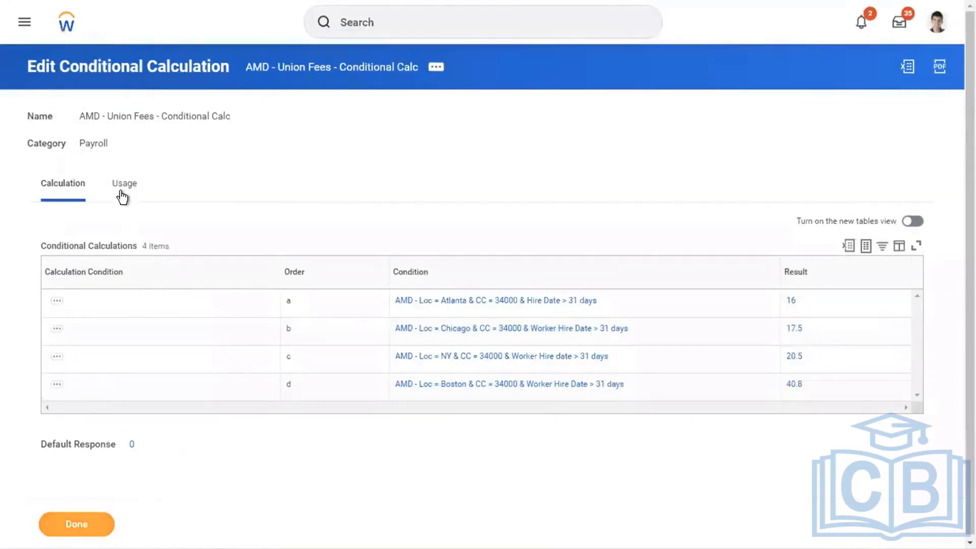
pyautogui.click(121, 191)
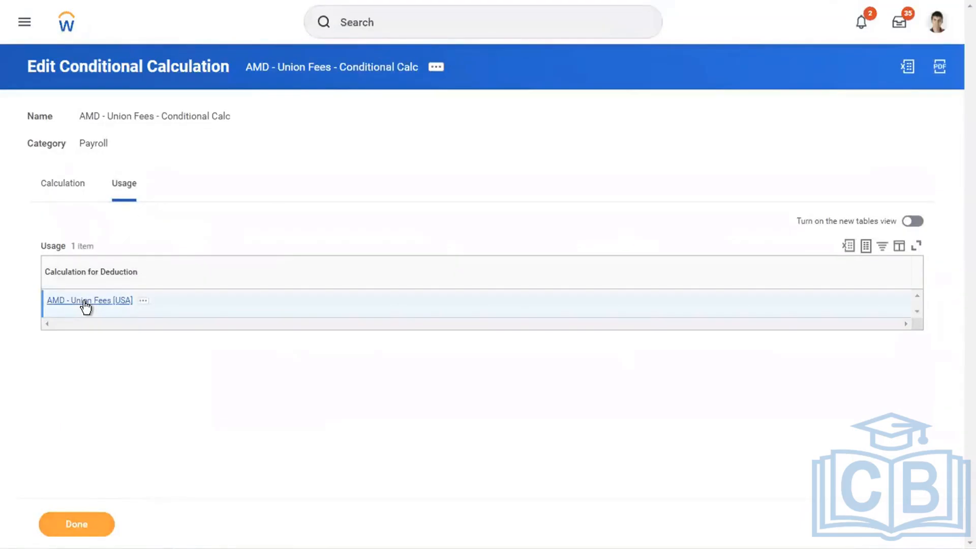
# Step: Open the AMD - Union Fees [USA] deduction and start editing its existing 01/01/2019 effective-dated version
pyautogui.click(84, 301)
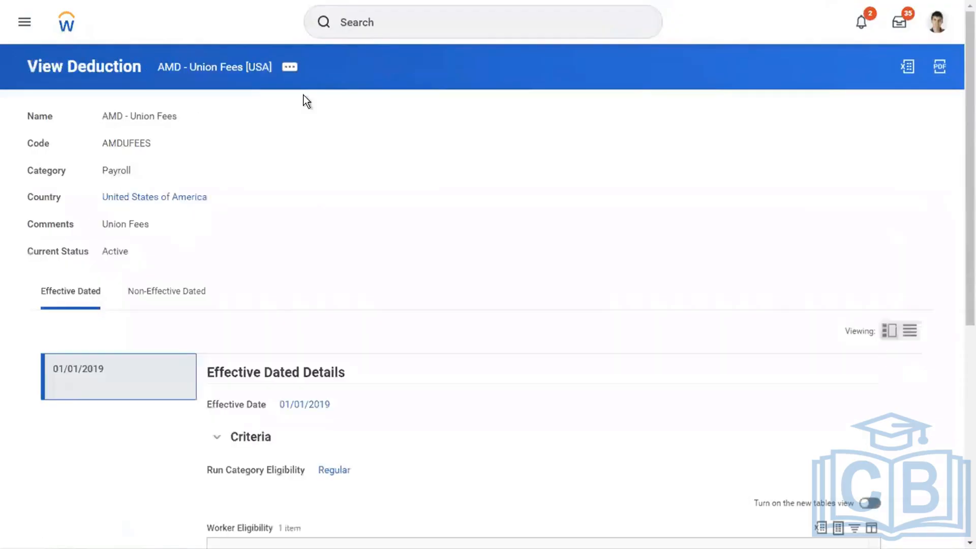
pyautogui.click(289, 68)
pyautogui.moveTo(360, 117)
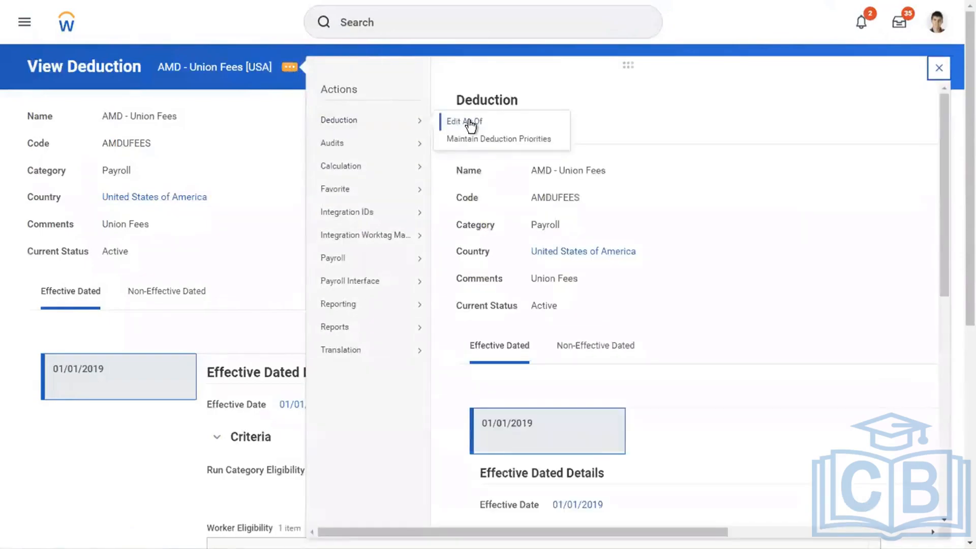
pyautogui.click(468, 121)
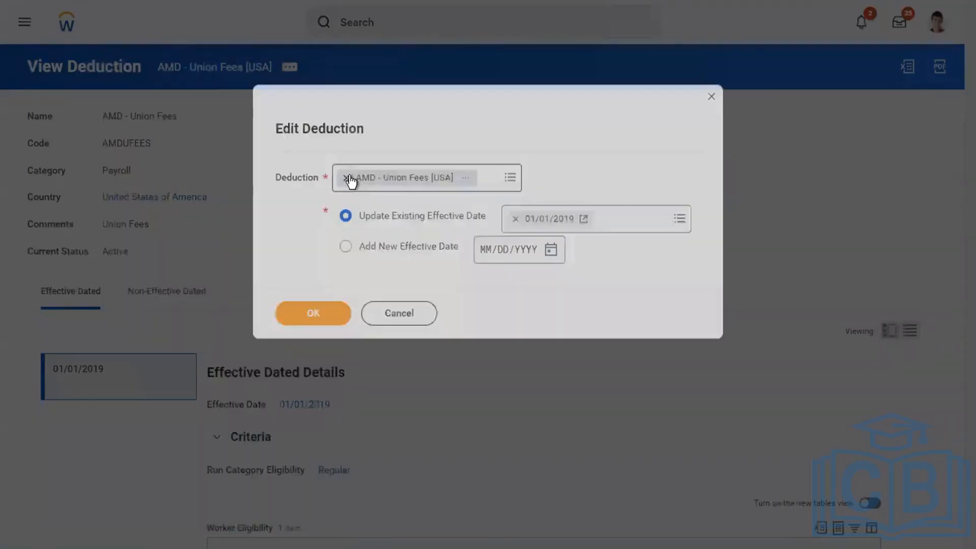
pyautogui.click(297, 311)
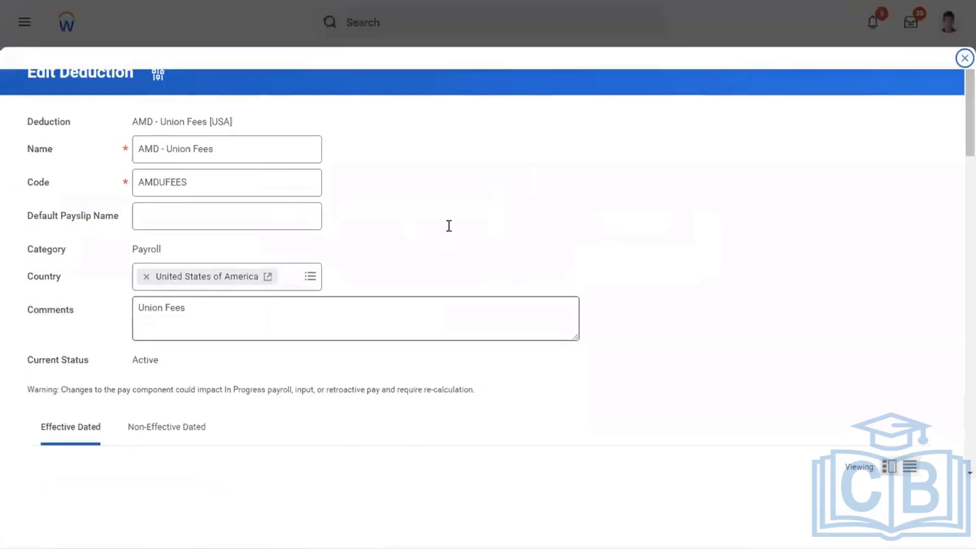
# Step: Review the deduction's criteria and calculation, add Post Tax Deductions to its non-effective-dated groups and save the deduction
pyautogui.scroll(-6, 540, 193)
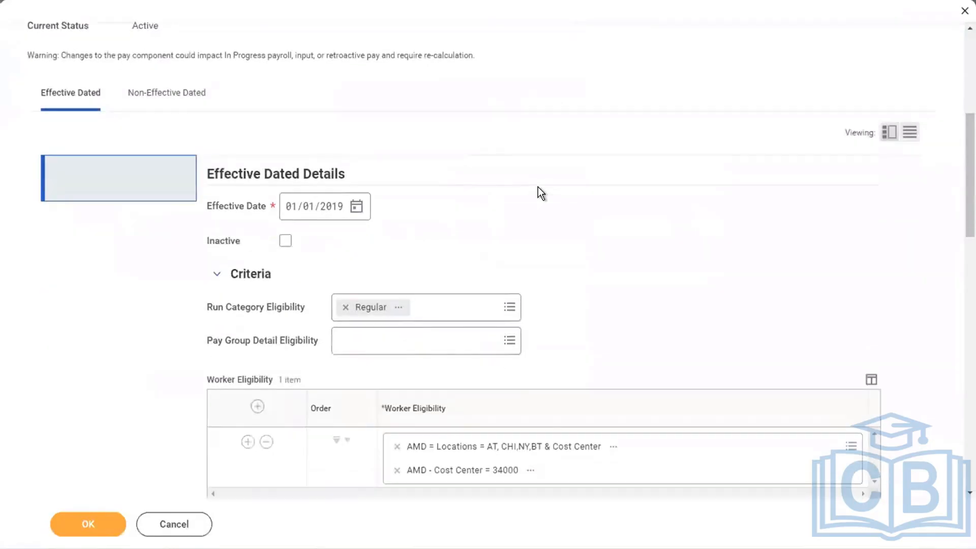
pyautogui.scroll(-4, 538, 187)
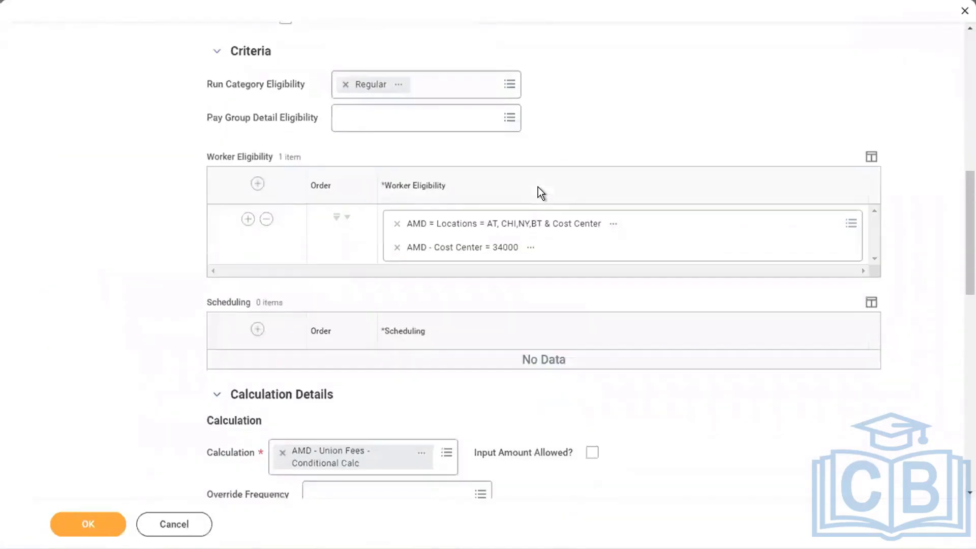
pyautogui.scroll(-2, 538, 187)
pyautogui.scroll(1, 538, 187)
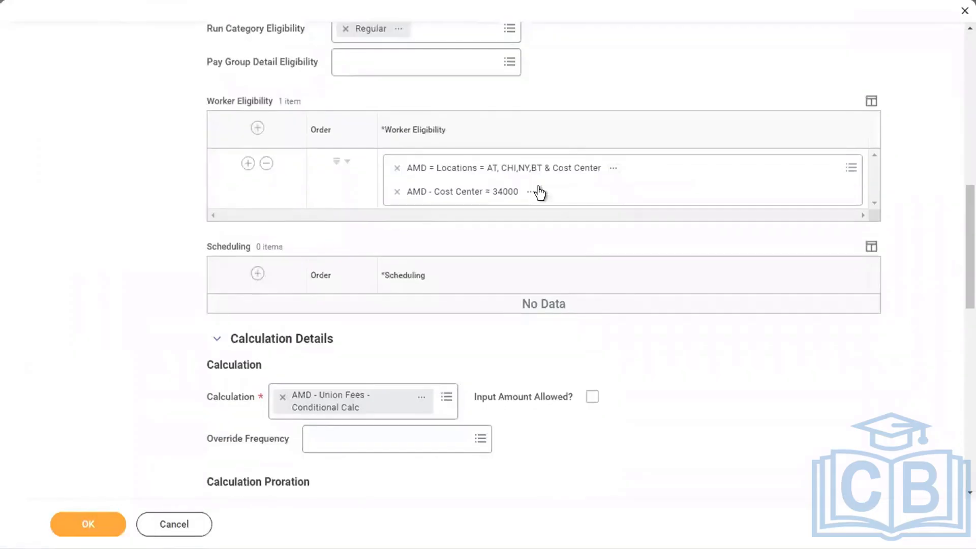
pyautogui.scroll(7, 538, 193)
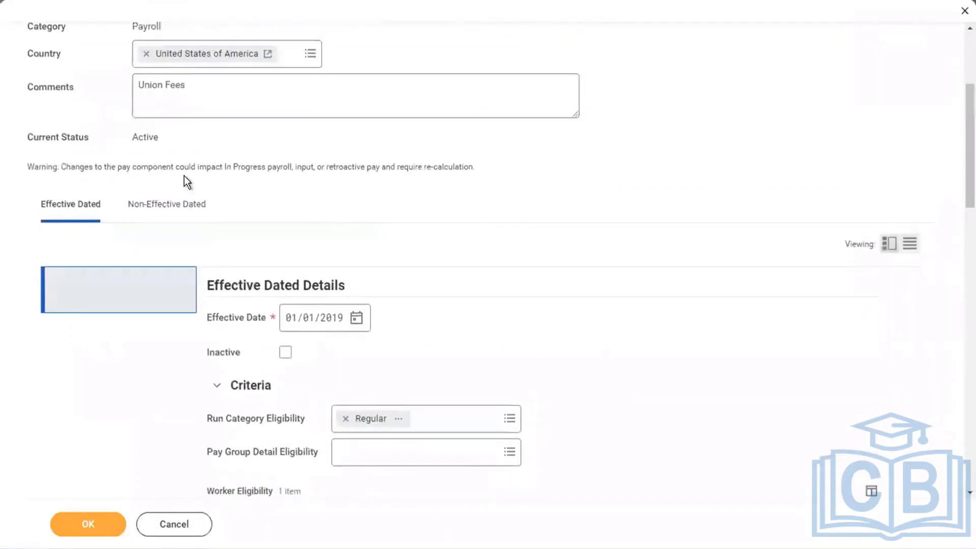
pyautogui.click(163, 203)
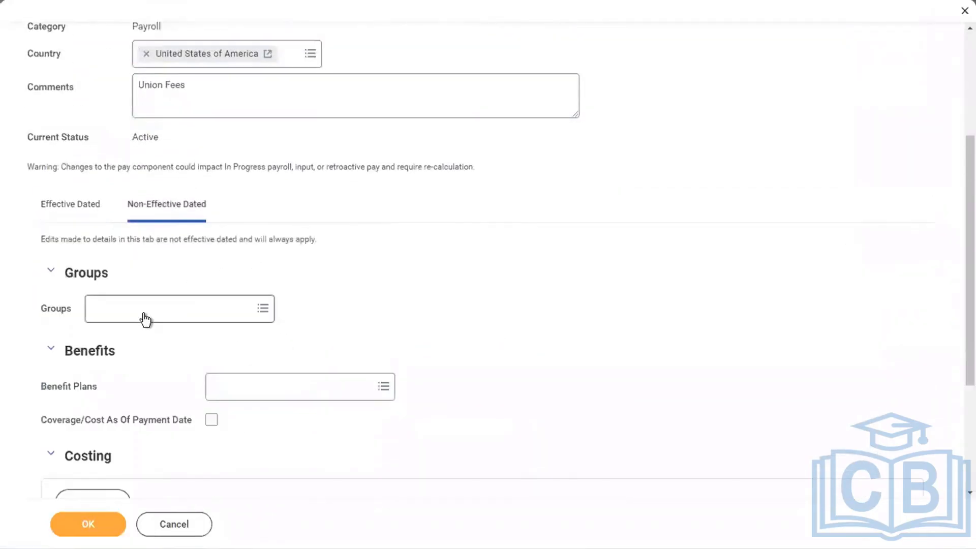
pyautogui.click(145, 318)
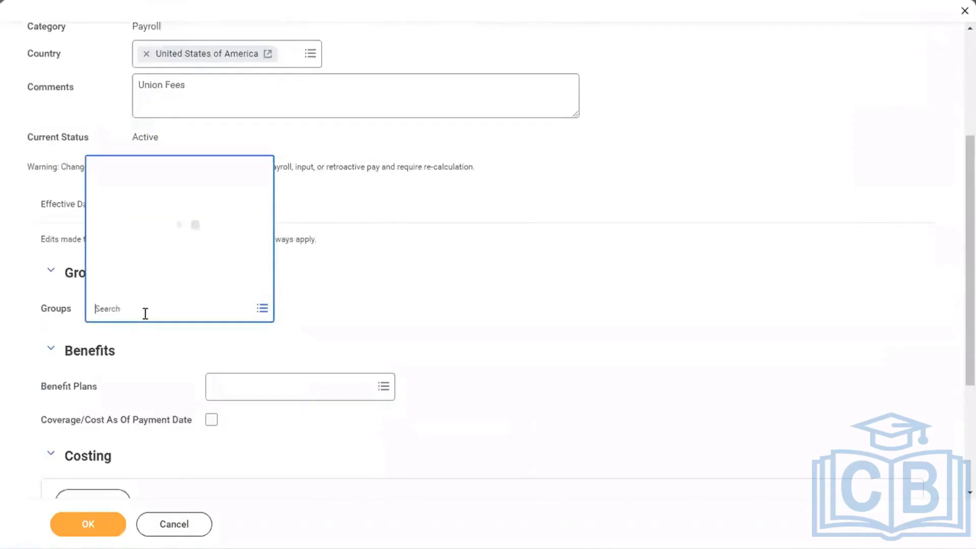
pyautogui.write('post tax')
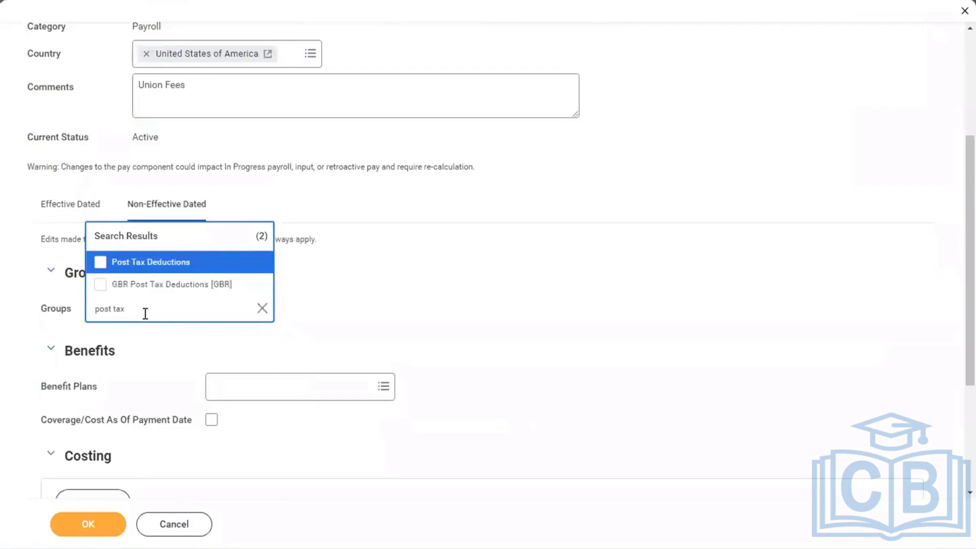
pyautogui.click(121, 270)
pyautogui.click(534, 352)
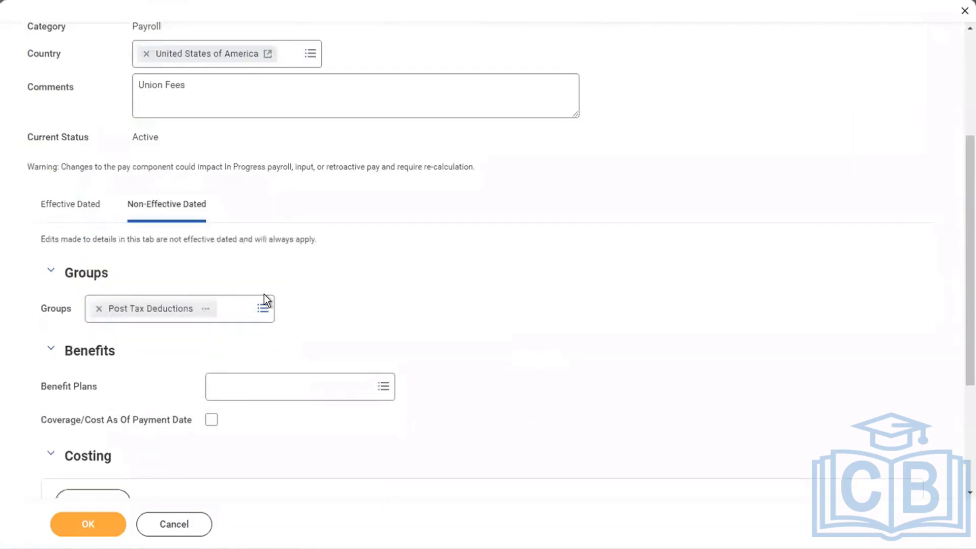
pyautogui.click(72, 523)
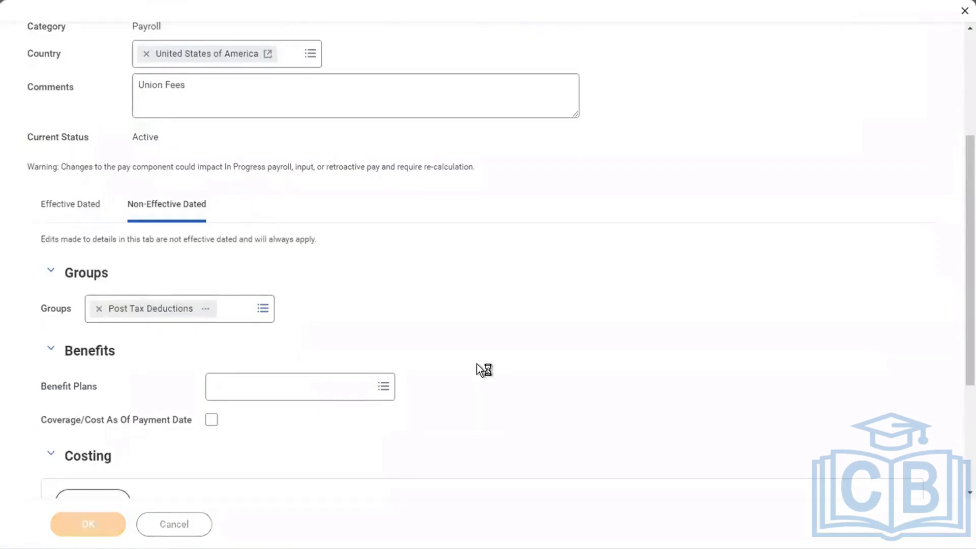
# Step: Switch to the Word document and review Atlanta's location and cost center in the Union Fees Deduction table
pyautogui.hotkey('ctrl', 'Left')
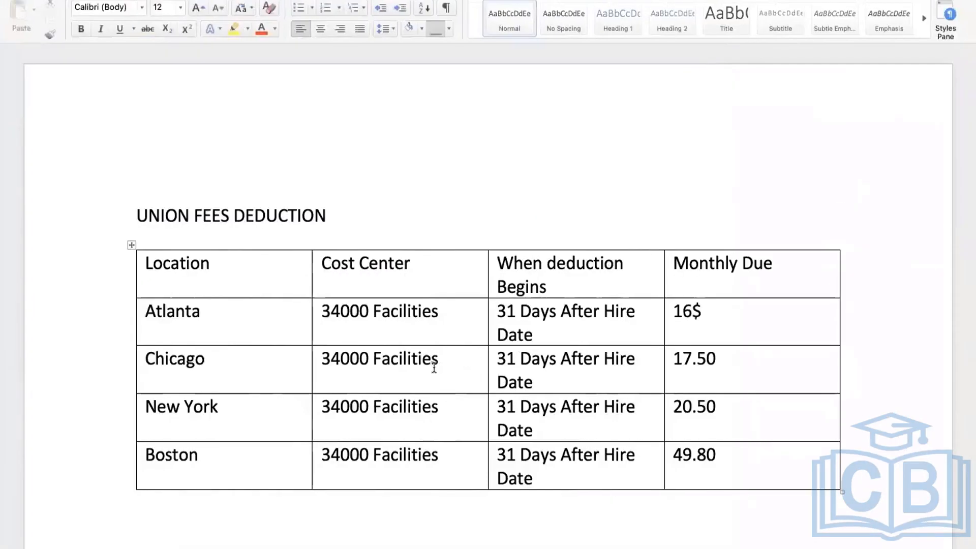
pyautogui.moveTo(149, 313); pyautogui.dragTo(299, 316)
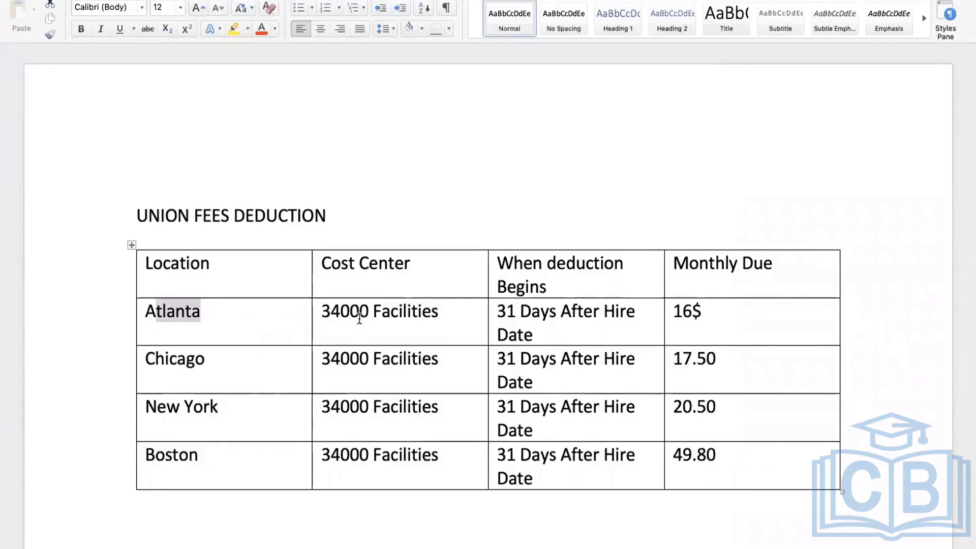
pyautogui.click(413, 198)
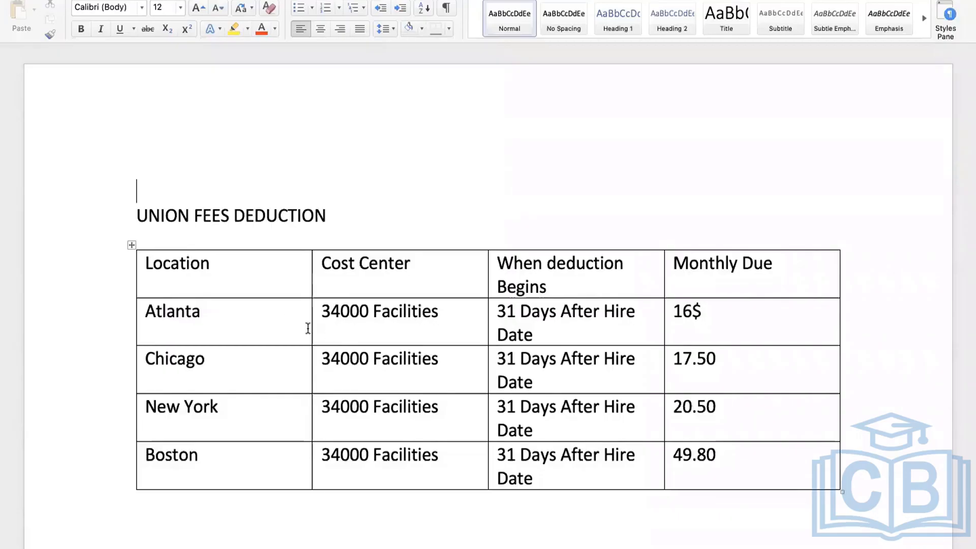
pyautogui.click(325, 311)
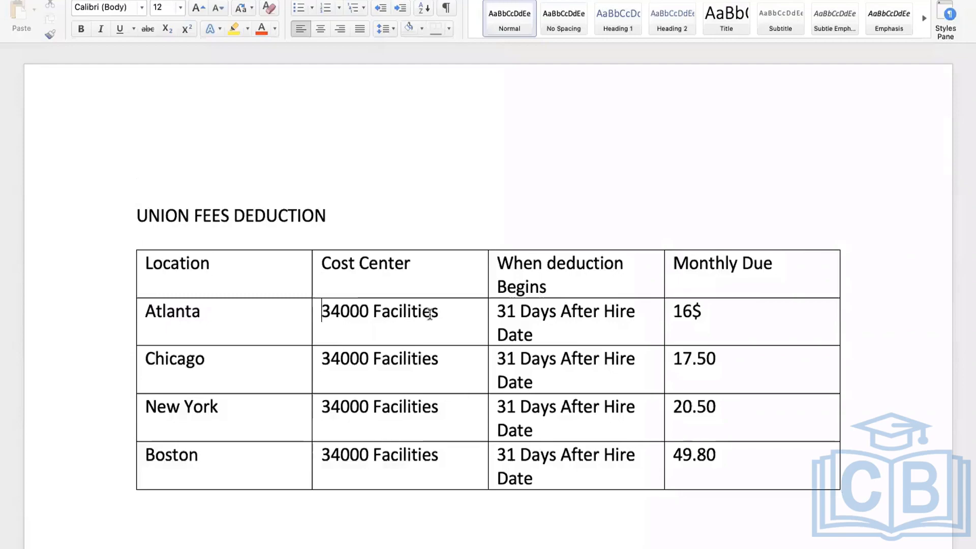
pyautogui.keyDown('shift'); pyautogui.click(430, 314); pyautogui.keyUp('shift')
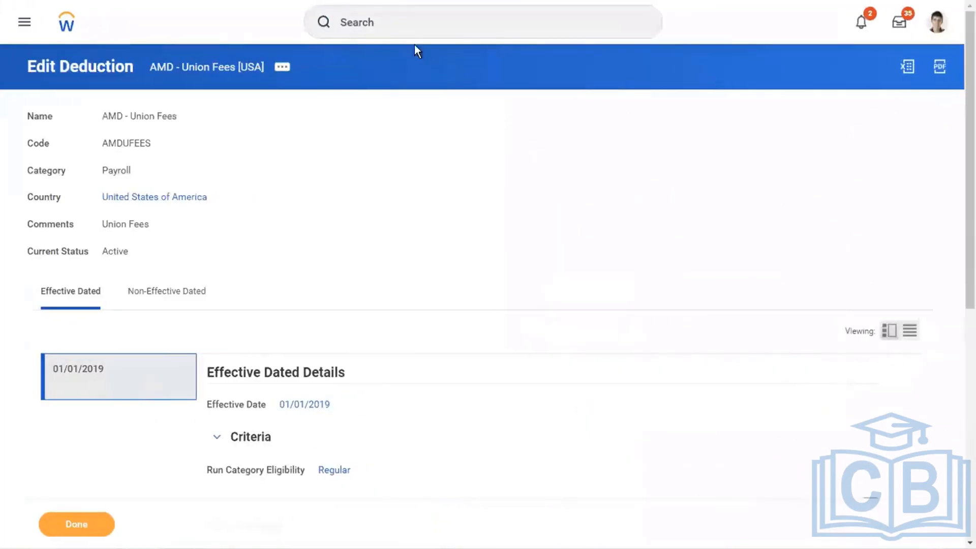
# Step: Back in Workday, search for "find worker" and open the Find Workers report
pyautogui.click(392, 18)
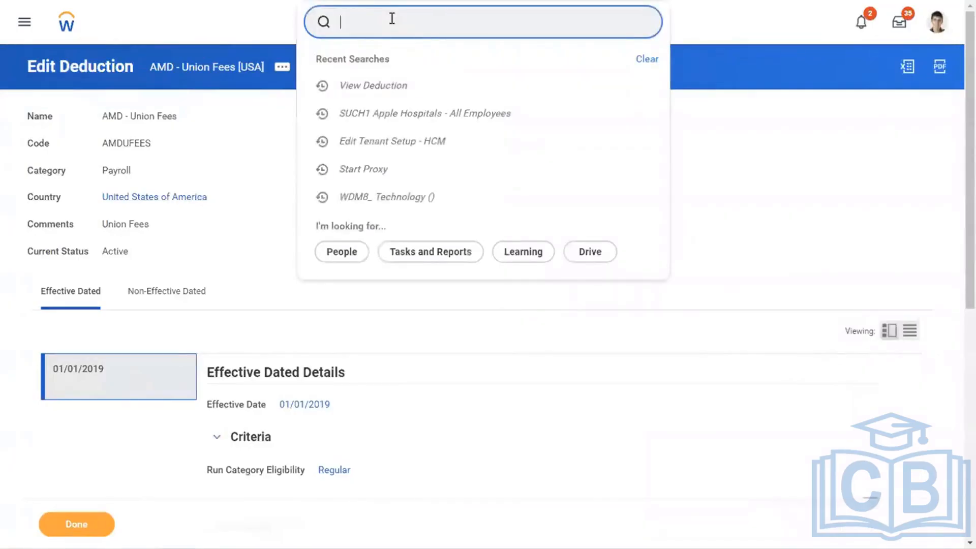
pyautogui.write('find worker')
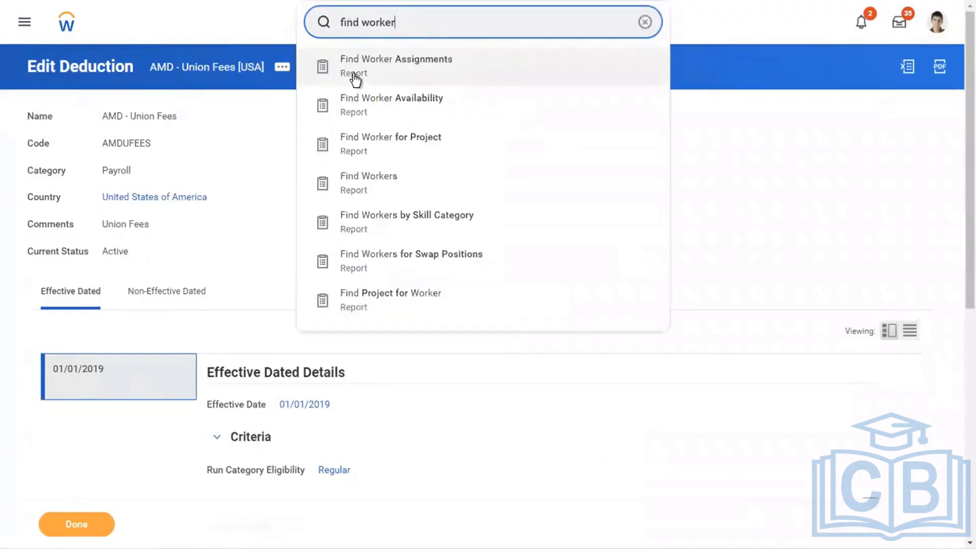
pyautogui.click(363, 182)
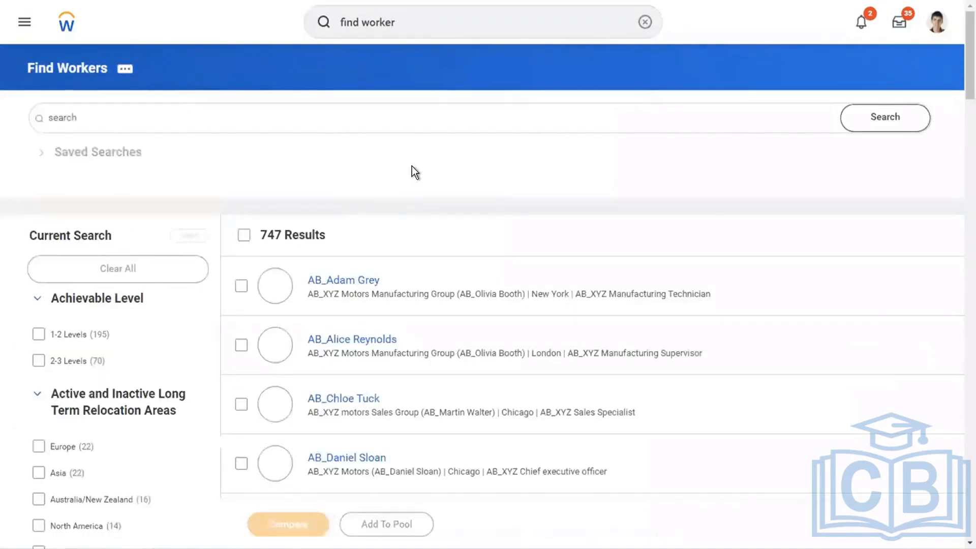
# Step: Expand the Location filter in Find Workers and restrict the list to the first Atlanta location
pyautogui.scroll(-8, 413, 170)
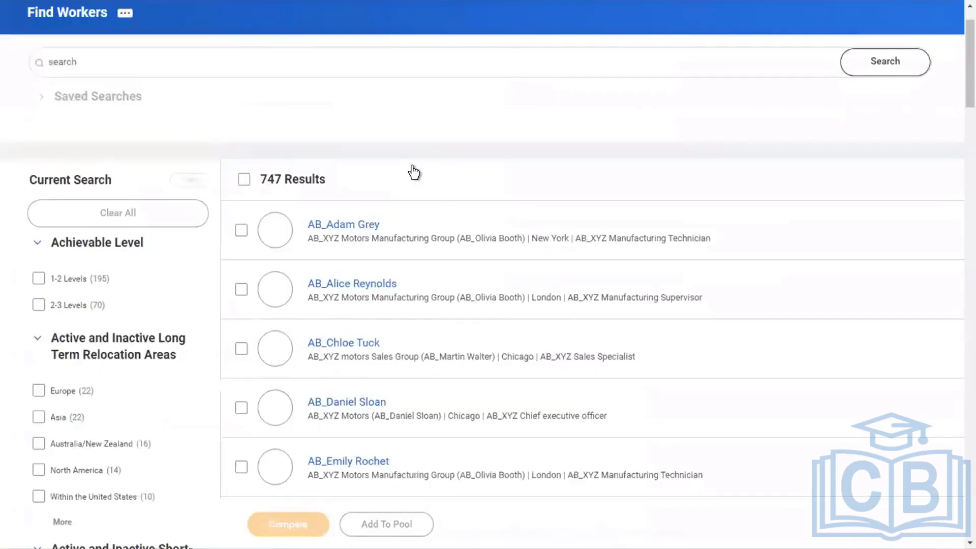
pyautogui.scroll(-6, 412, 165)
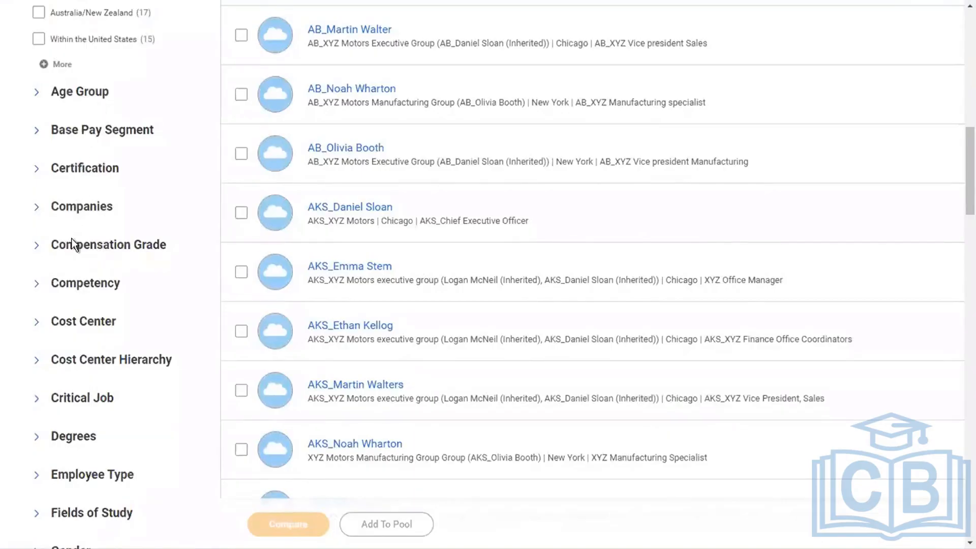
pyautogui.scroll(-3, 71, 239)
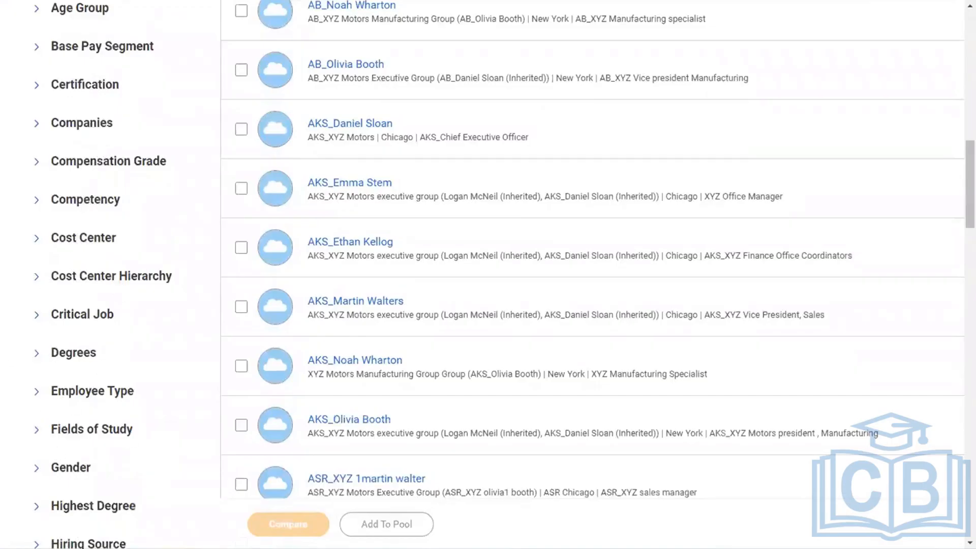
pyautogui.scroll(-8, 169, 465)
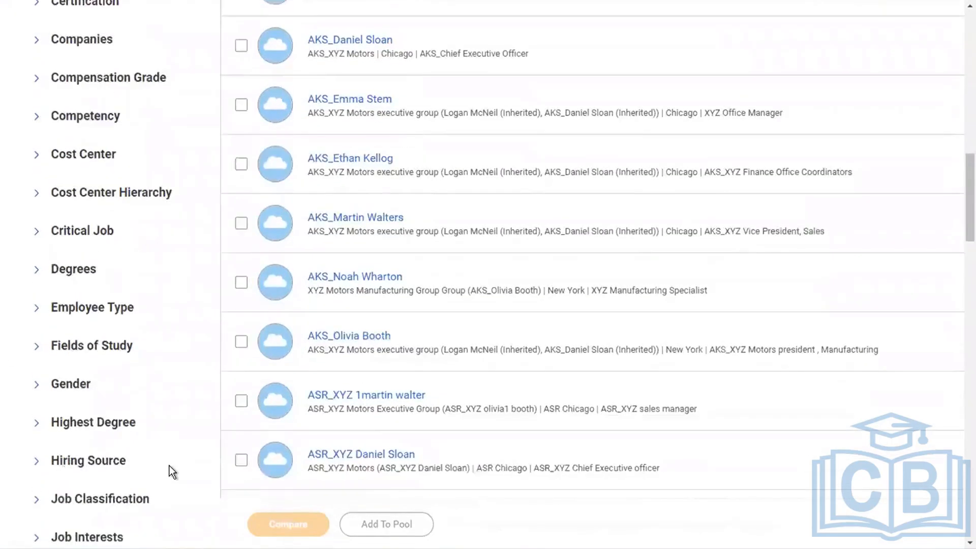
pyautogui.scroll(-4, 169, 465)
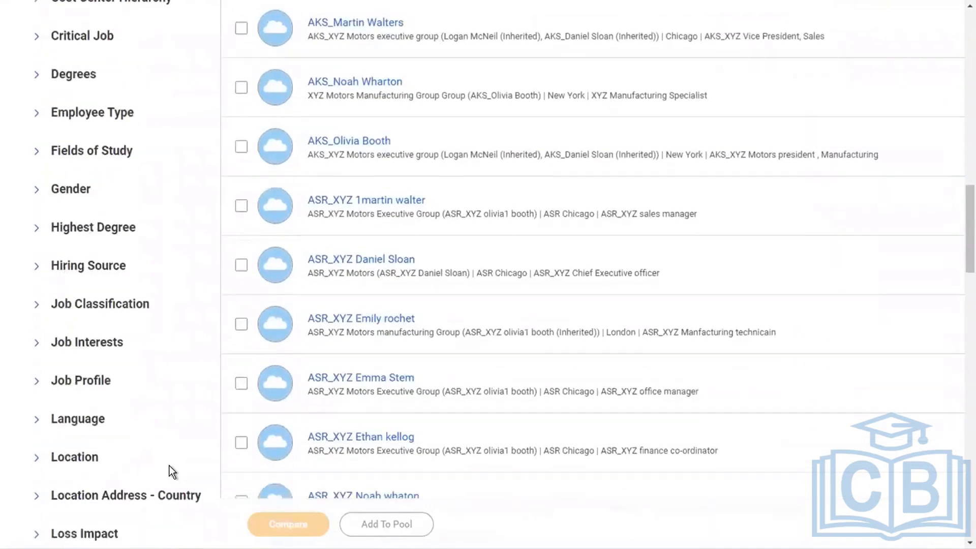
pyautogui.scroll(-1, 169, 466)
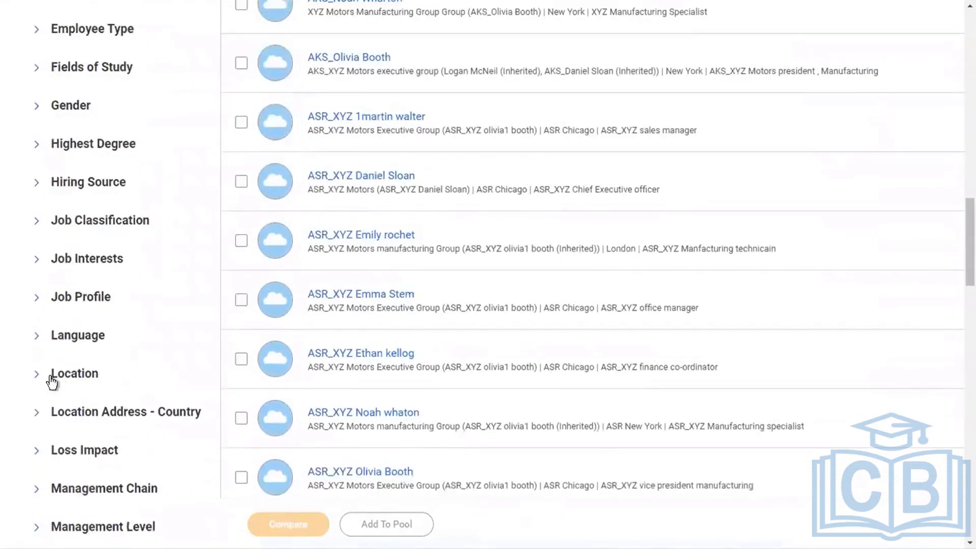
pyautogui.click(36, 375)
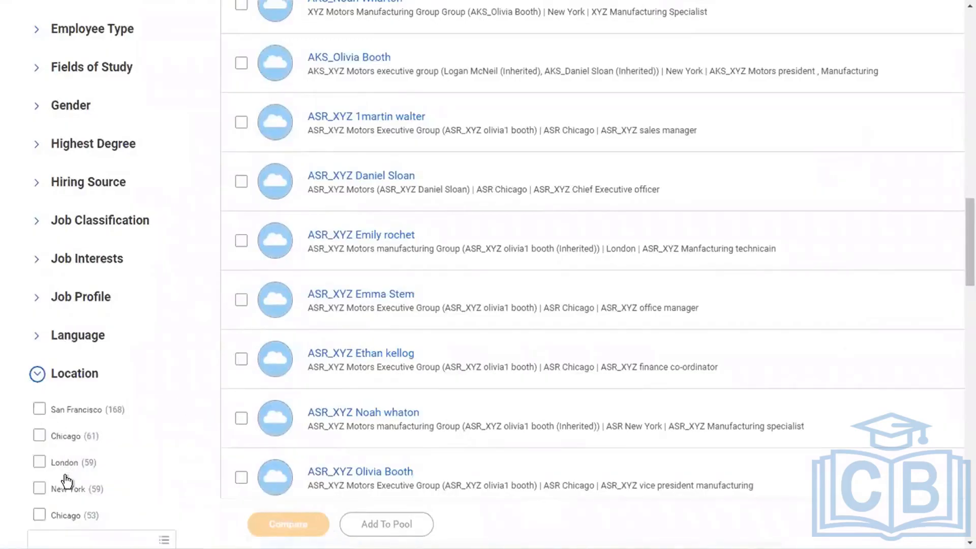
pyautogui.click(64, 539)
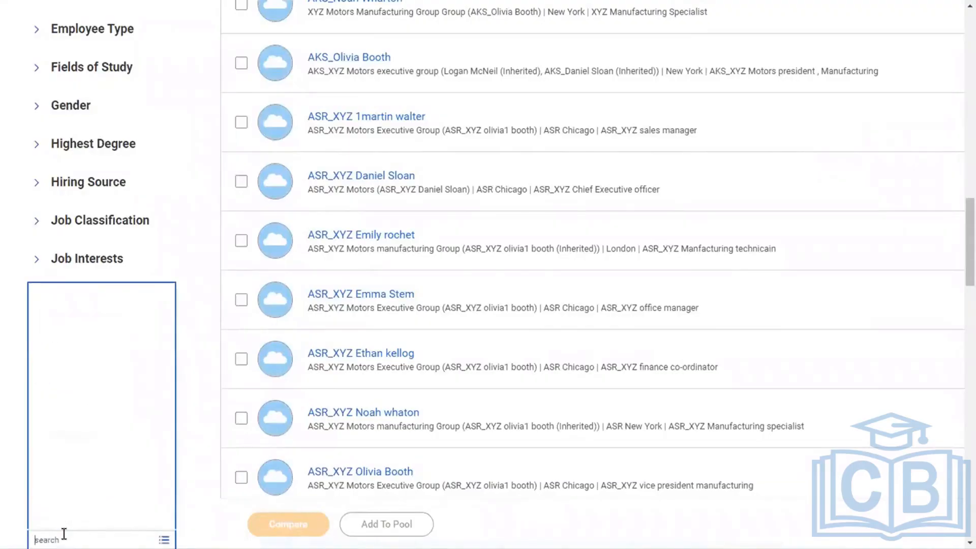
pyautogui.write('atlant')
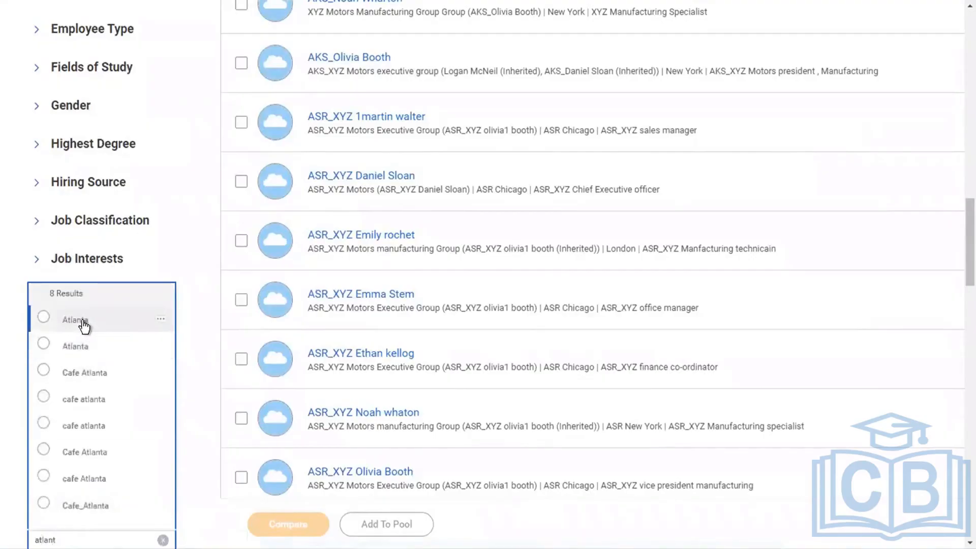
pyautogui.click(82, 321)
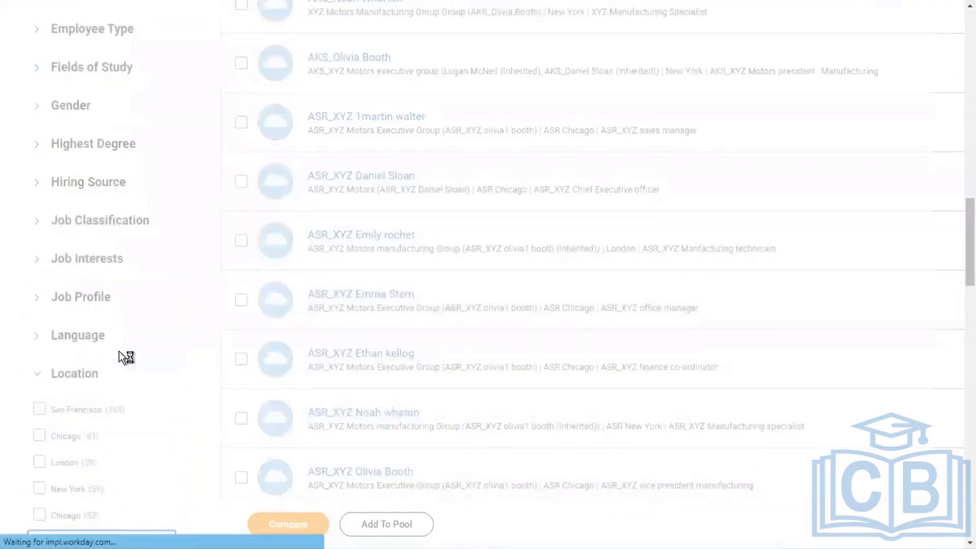
# Step: Add the second Atlanta entry to the Location filter and return to the start of the worker list
pyautogui.scroll(-8, 143, 394)
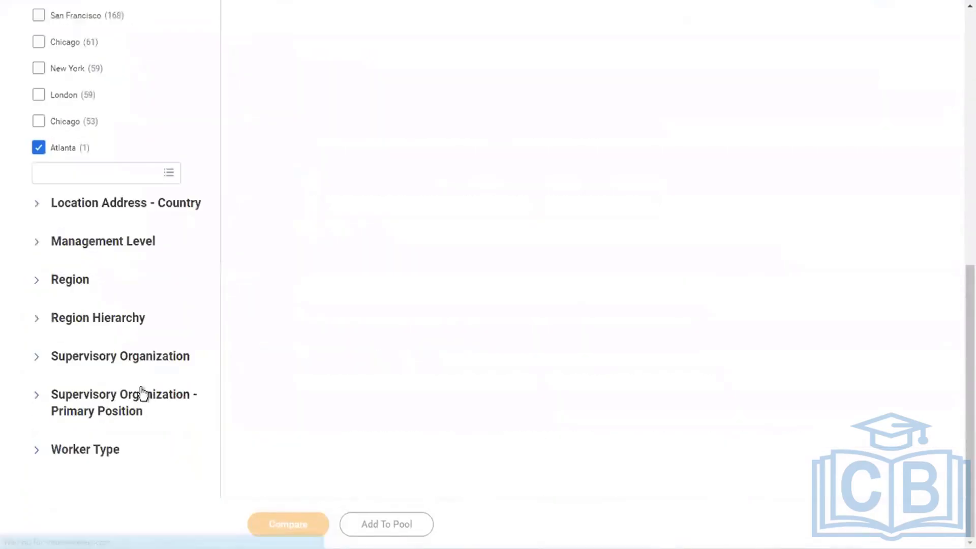
pyautogui.click(63, 173)
pyautogui.write('atlanta')
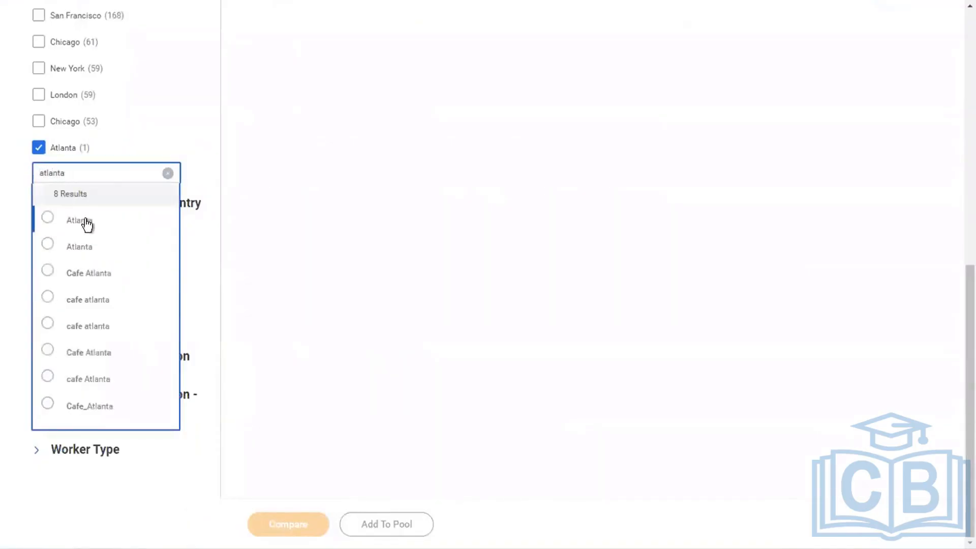
pyautogui.click(65, 246)
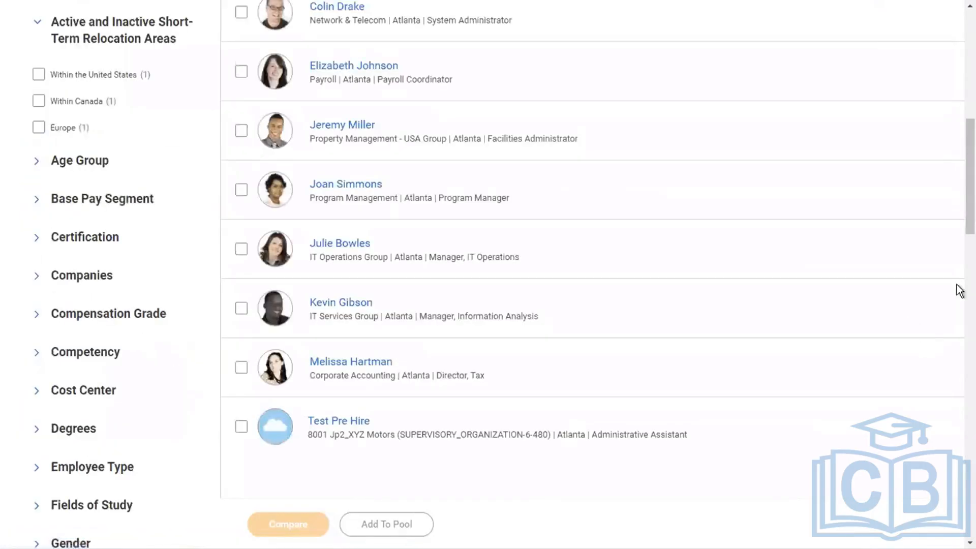
pyautogui.scroll(10, 960, 108)
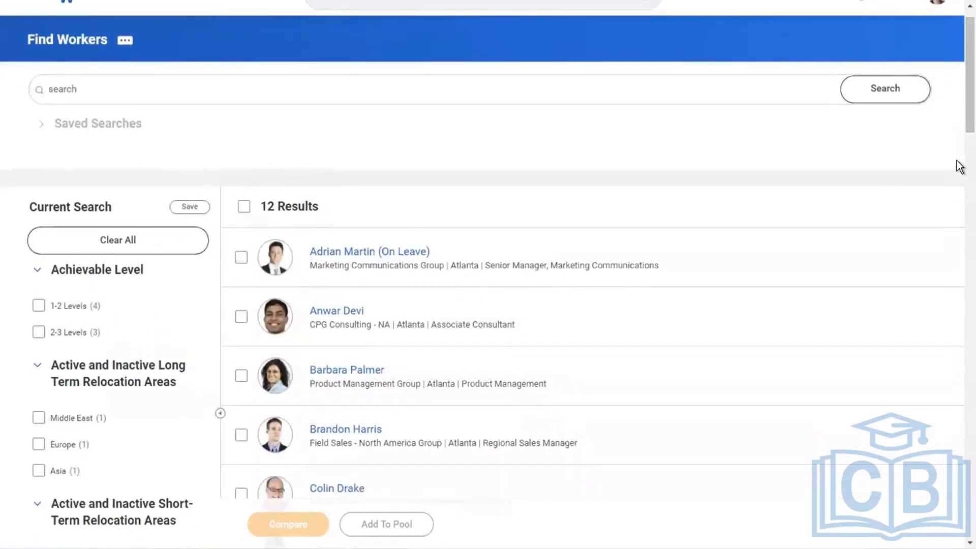
# Step: Expand the Cost Center filter, restrict the Atlanta workers to 34000 Facilities, and return to the start of the worker list
pyautogui.scroll(-2, 960, 145)
pyautogui.scroll(-8, 959, 145)
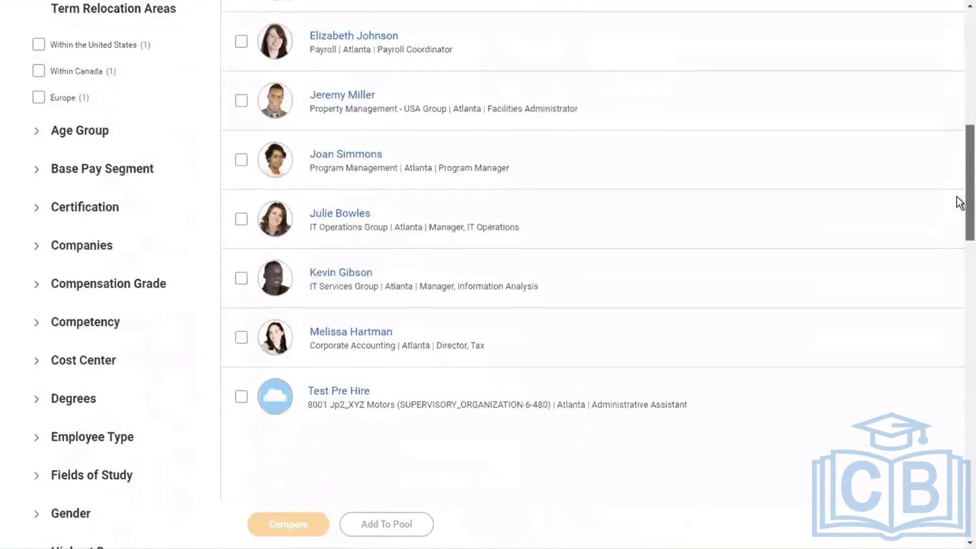
pyautogui.click(39, 360)
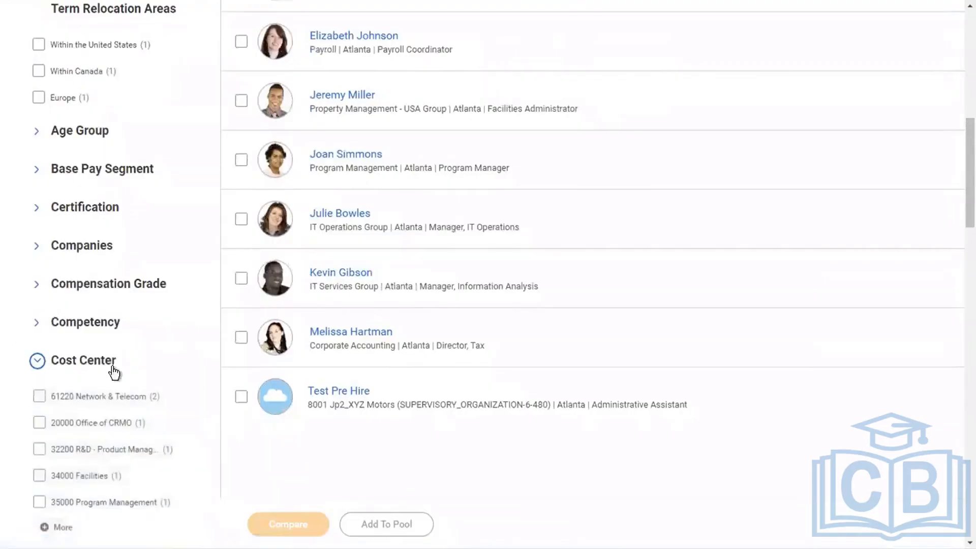
pyautogui.click(39, 477)
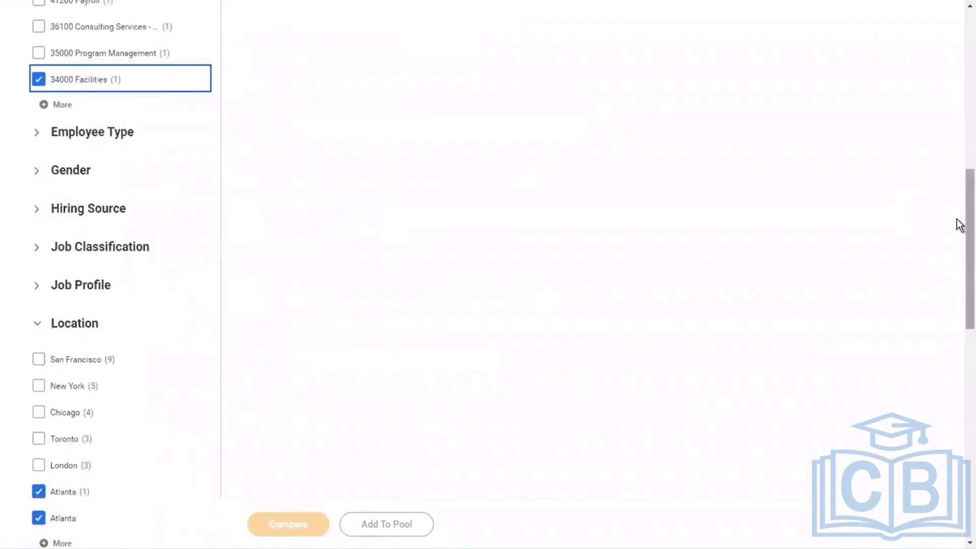
pyautogui.moveTo(959, 225); pyautogui.dragTo(959, 63)
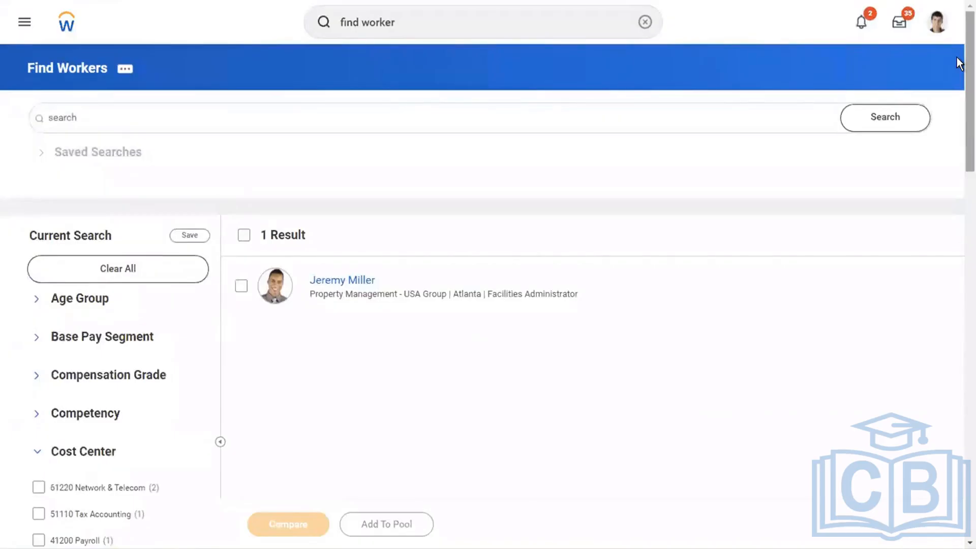
pyautogui.rightClick(958, 64)
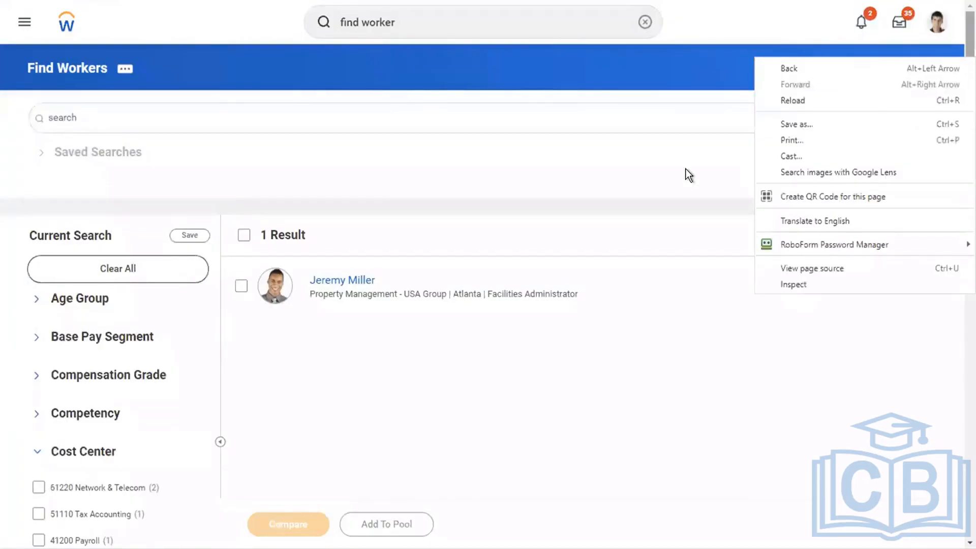
pyautogui.click(656, 69)
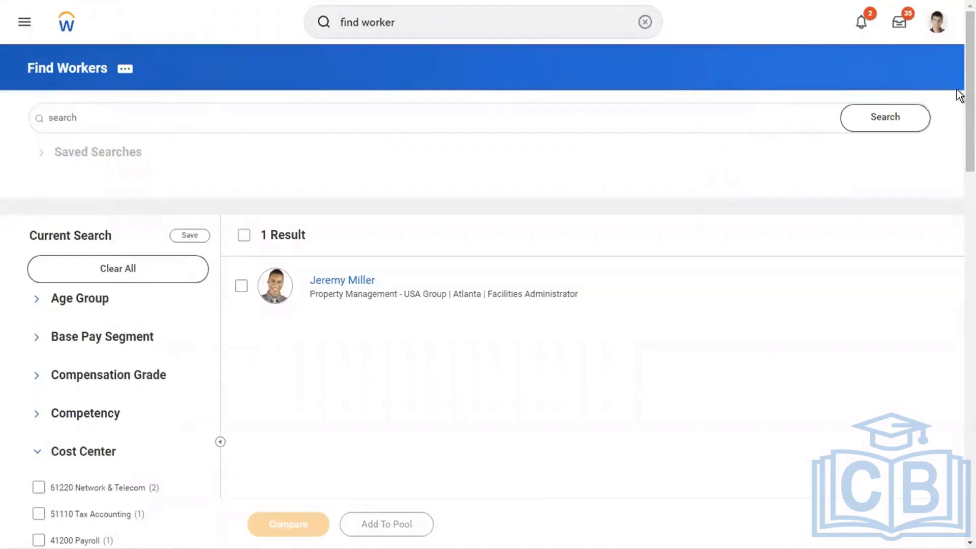
# Step: Check the selected cost center filter against Atlanta's cost center in the Word document's Union Fees Deduction table
pyautogui.scroll(-6, 960, 199)
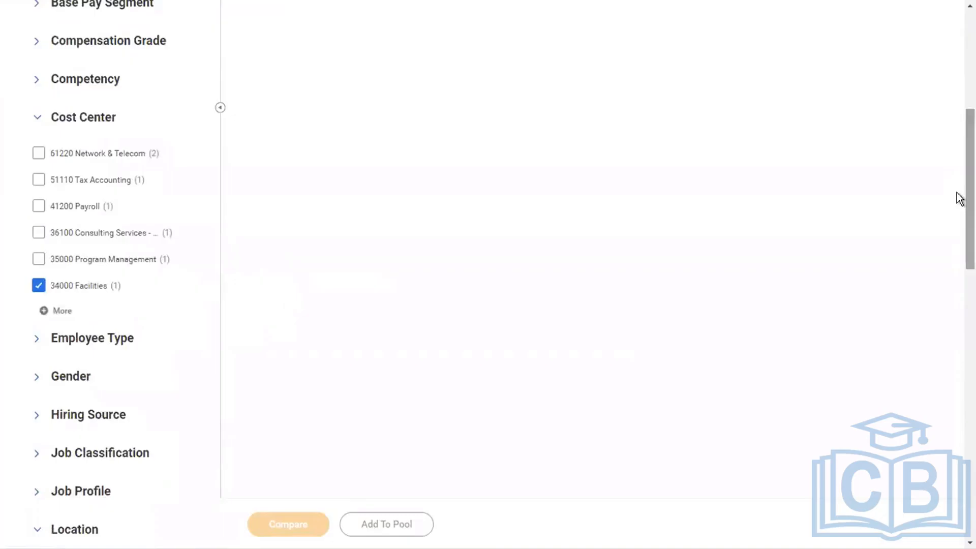
pyautogui.press('XF86AudioRaiseVolume')
pyautogui.press('XF86AudioRaiseVolume')
pyautogui.press('XF86AudioRaiseVolume')
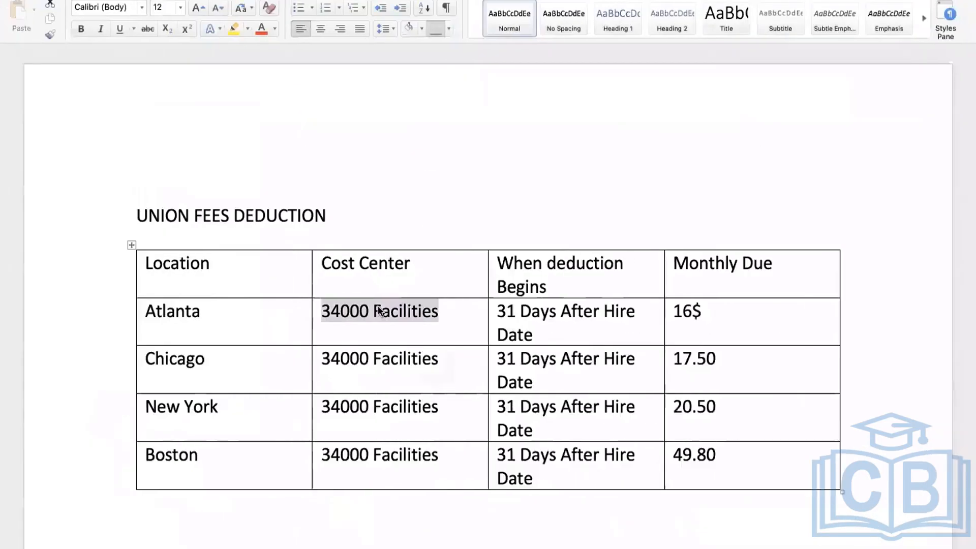
pyautogui.doubleClick(337, 306)
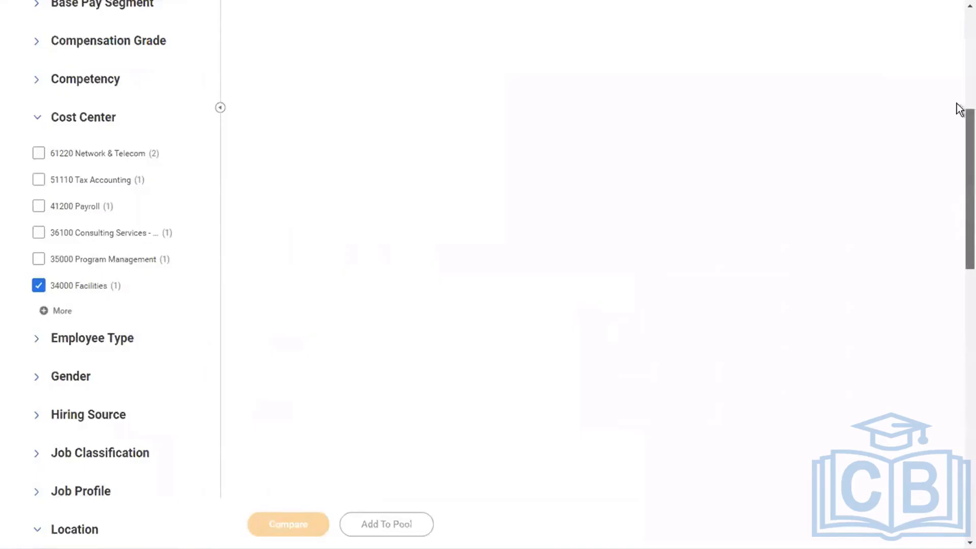
# Step: Back in Workday, open the filtered Facilities Administrator's worker profile and check the Length of Service in Job Details
pyautogui.scroll(5, 960, 69)
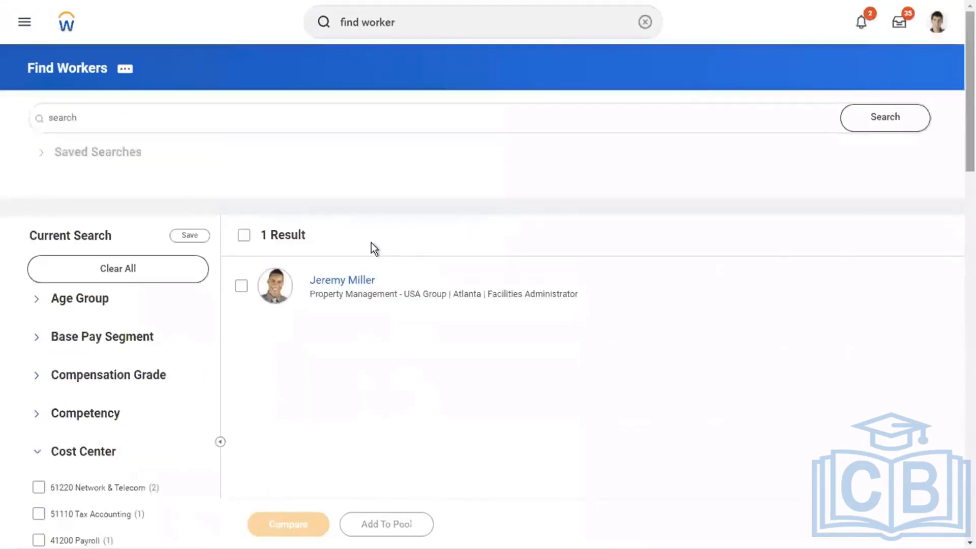
pyautogui.click(342, 283)
pyautogui.rightClick(340, 281)
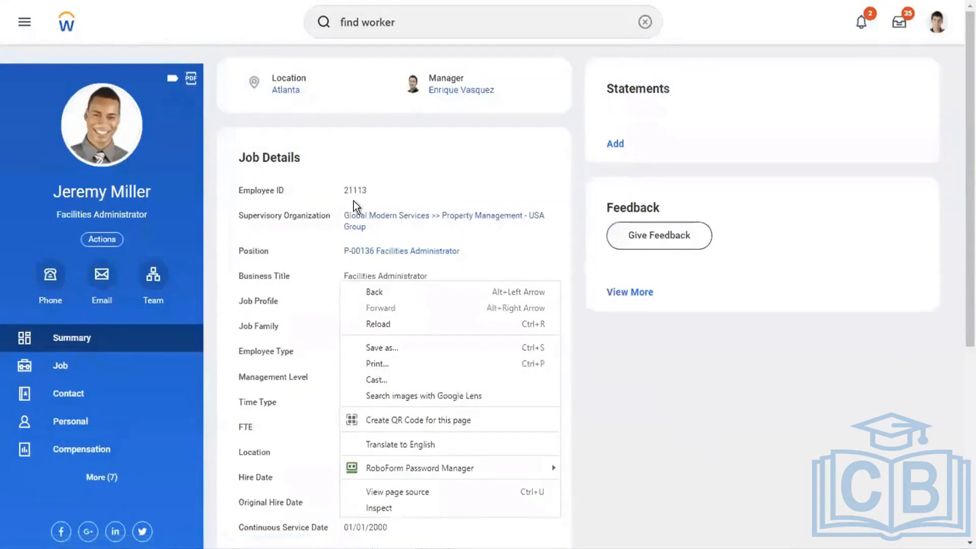
pyautogui.click(382, 167)
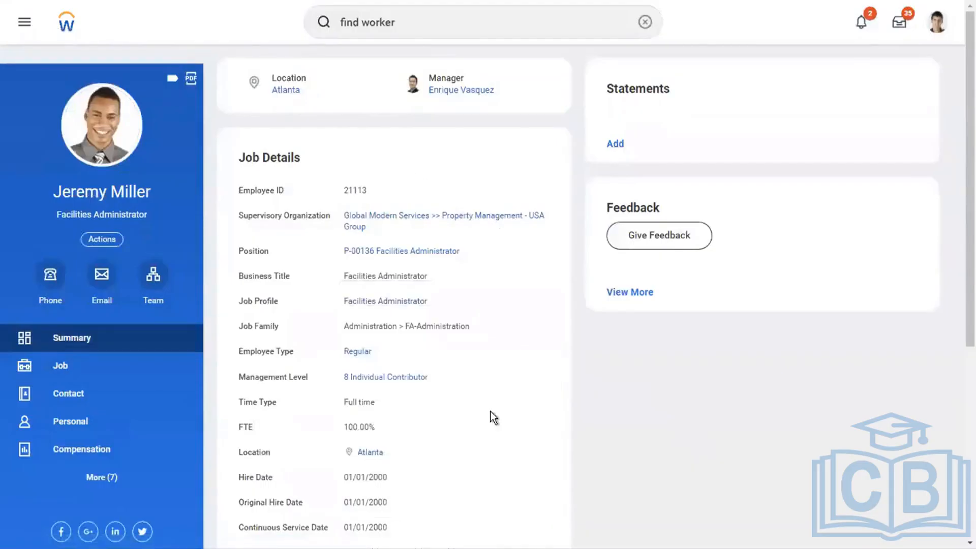
pyautogui.scroll(-2, 477, 423)
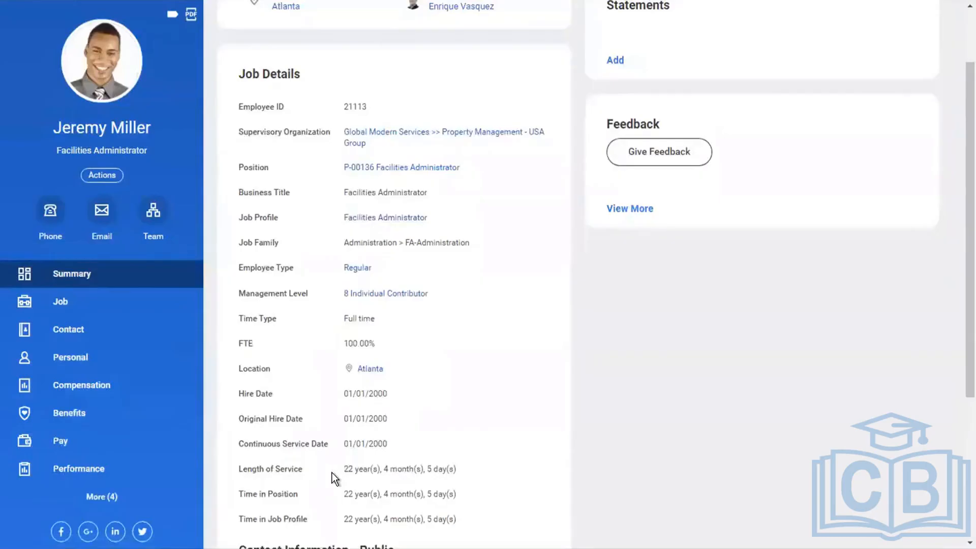
pyautogui.moveTo(344, 469); pyautogui.dragTo(458, 471)
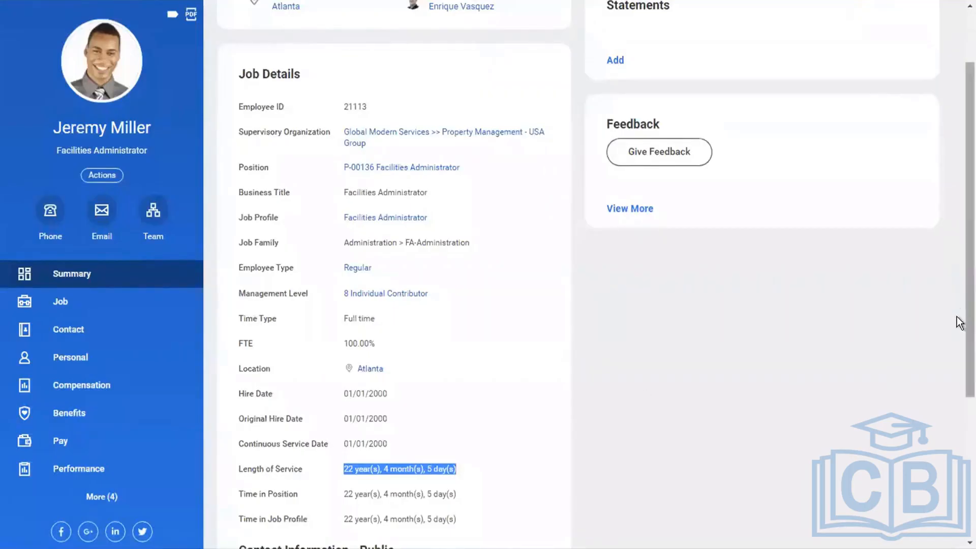
# Step: Replace the global search text with "create custom report" to find the report creation task
pyautogui.scroll(2, 960, 229)
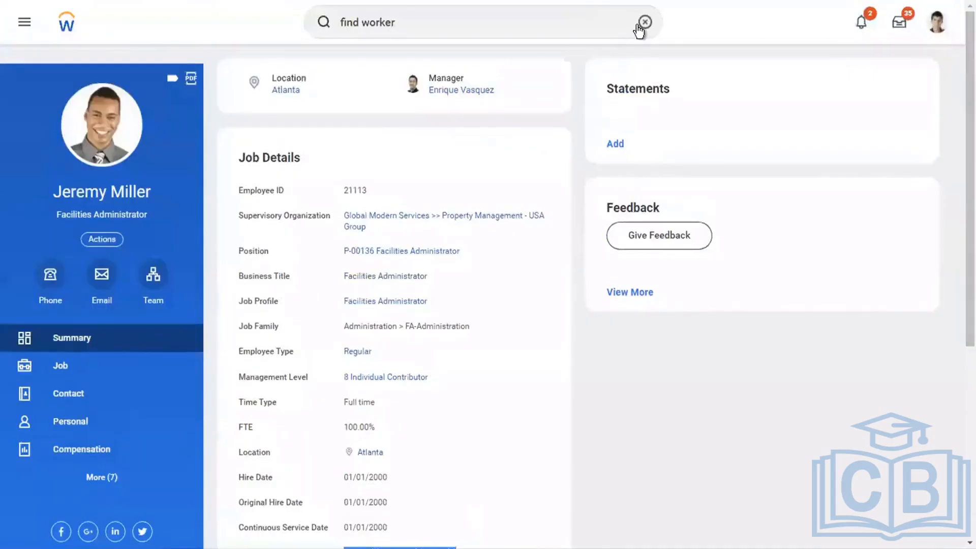
pyautogui.click(645, 22)
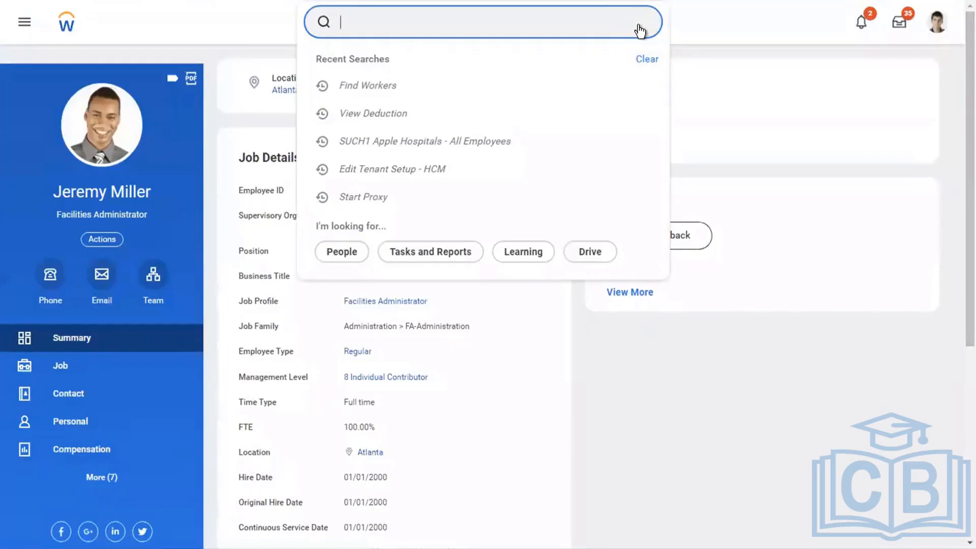
pyautogui.write('create cust')
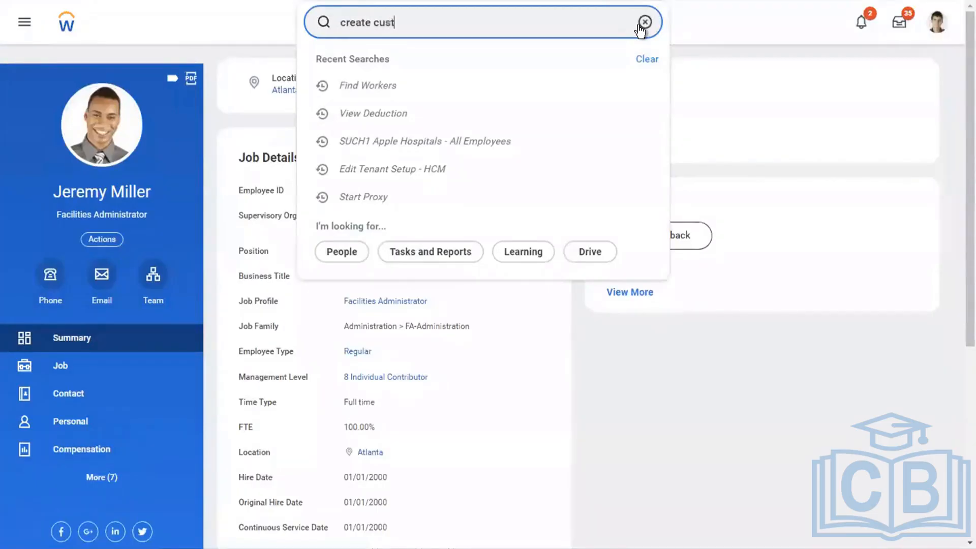
pyautogui.write('om report')
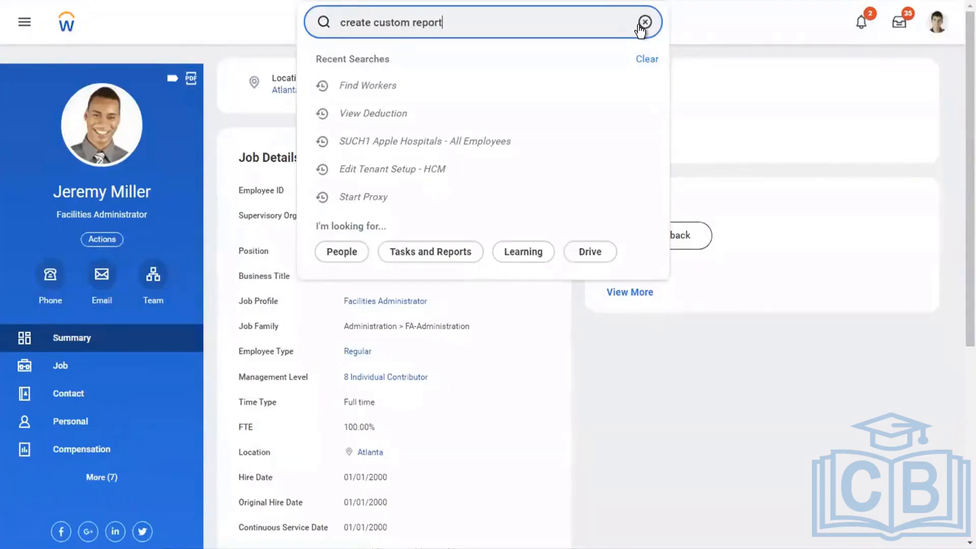